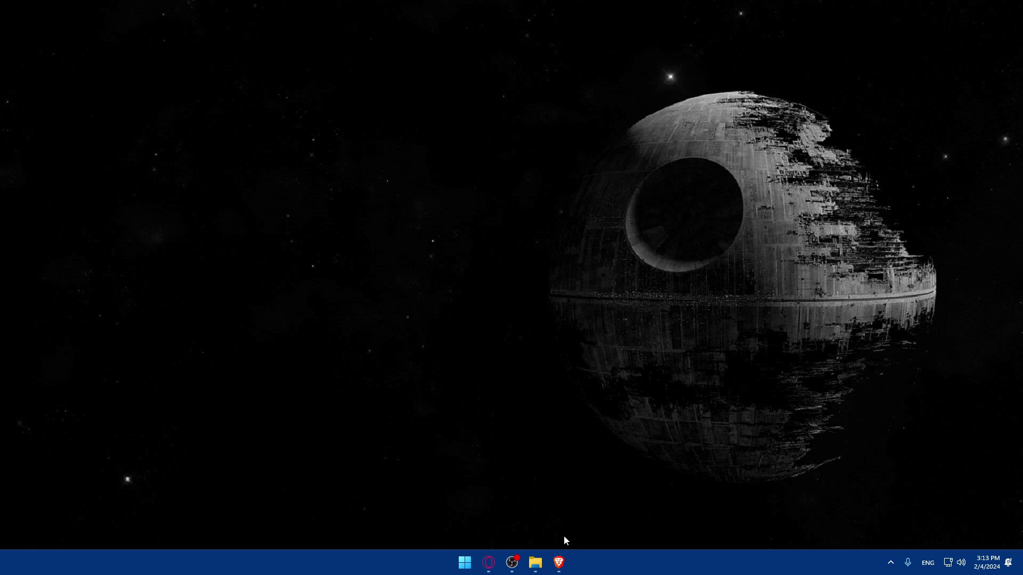
# - Search the web for "microsoft teams" in the Brave browser and open the official Microsoft Teams page
pyautogui.moveTo(559, 563)
pyautogui.mouseDown()
pyautogui.moveTo(489, 563)
pyautogui.moveTo(605, 559)
pyautogui.moveTo(485, 564)
pyautogui.moveTo(562, 566)
pyautogui.mouseUp()
pyautogui.click(566, 564)
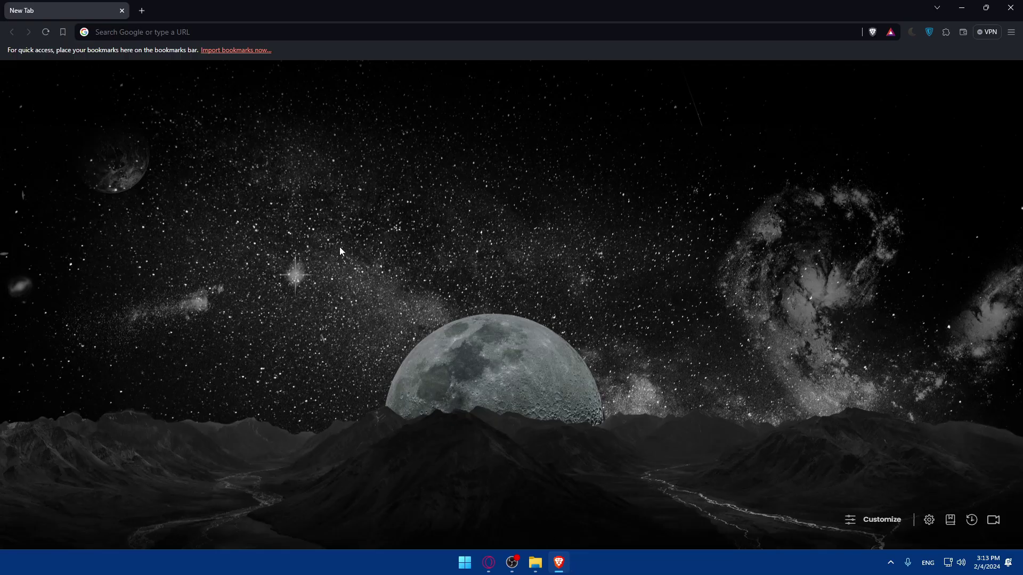
pyautogui.click(192, 30)
pyautogui.write('mic')
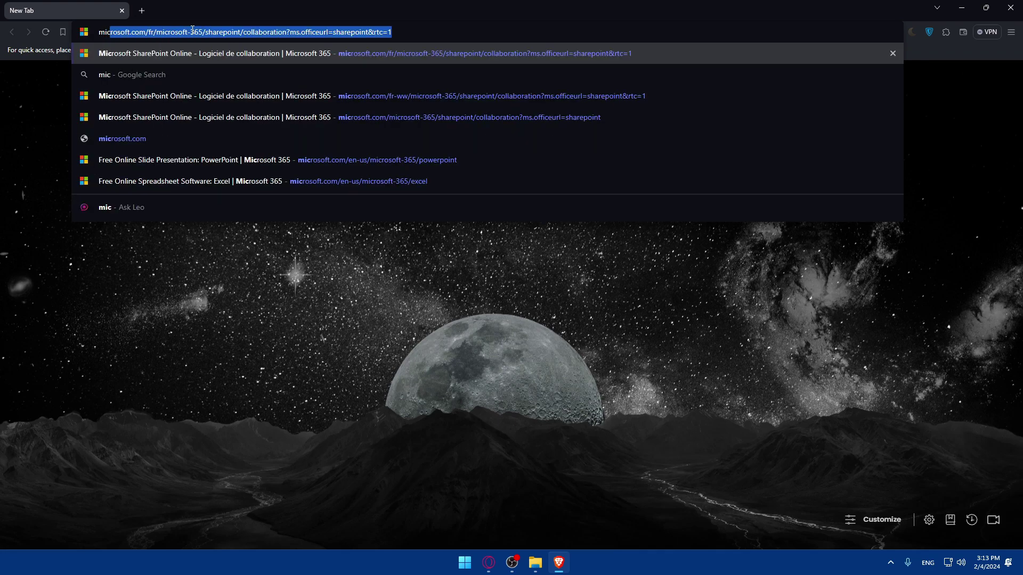
pyautogui.write('rosoft teams')
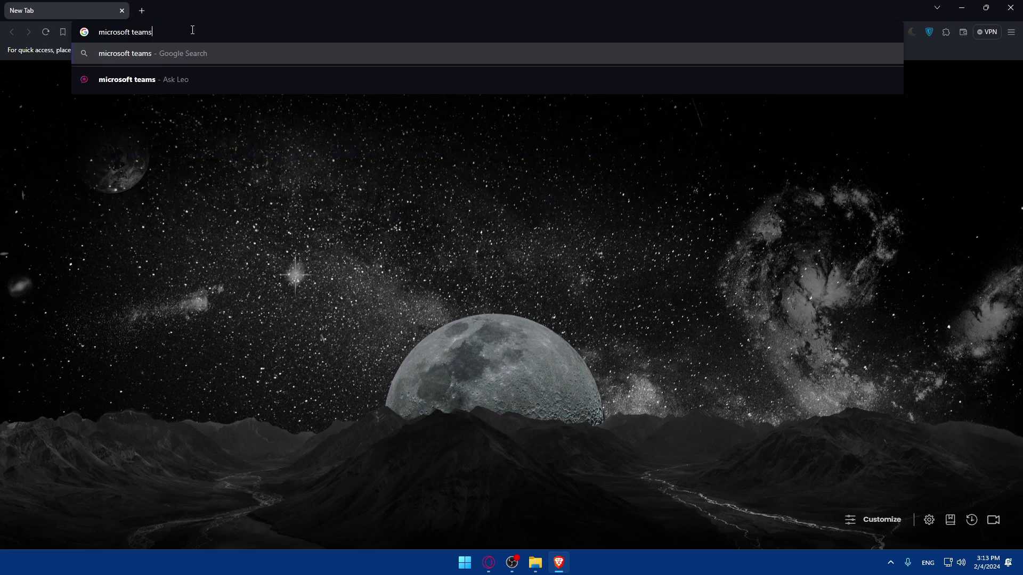
pyautogui.press('Return')
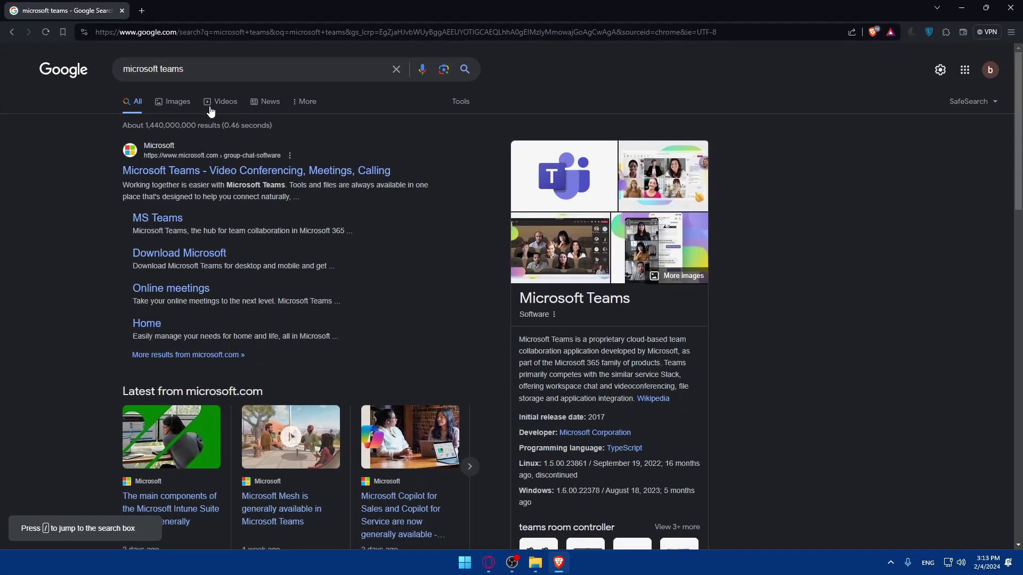
pyautogui.click(197, 171)
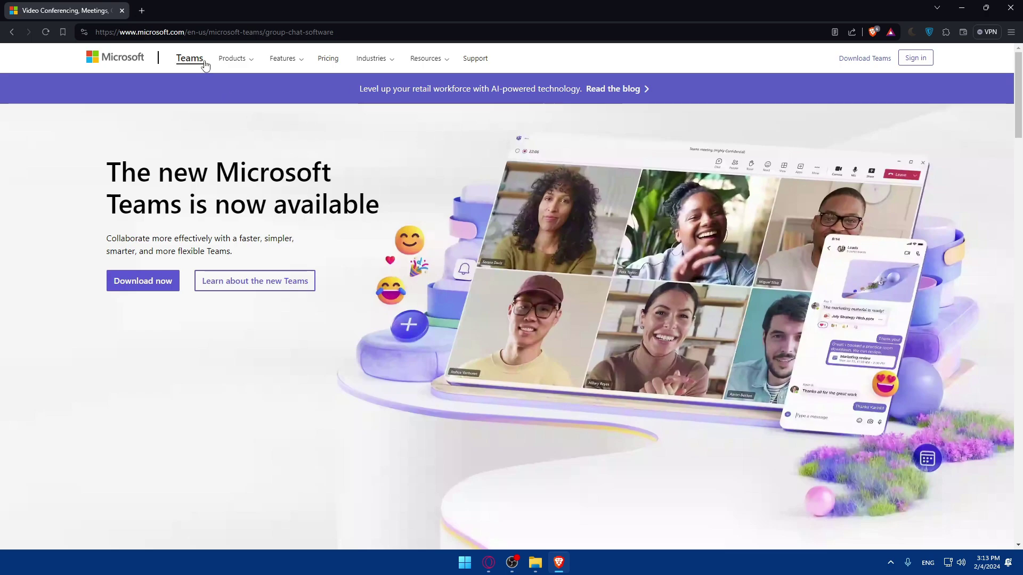
# - Leave the browser for the Microsoft Teams desktop app and continue past the Microsoft account introduction
pyautogui.click(141, 11)
pyautogui.click(122, 10)
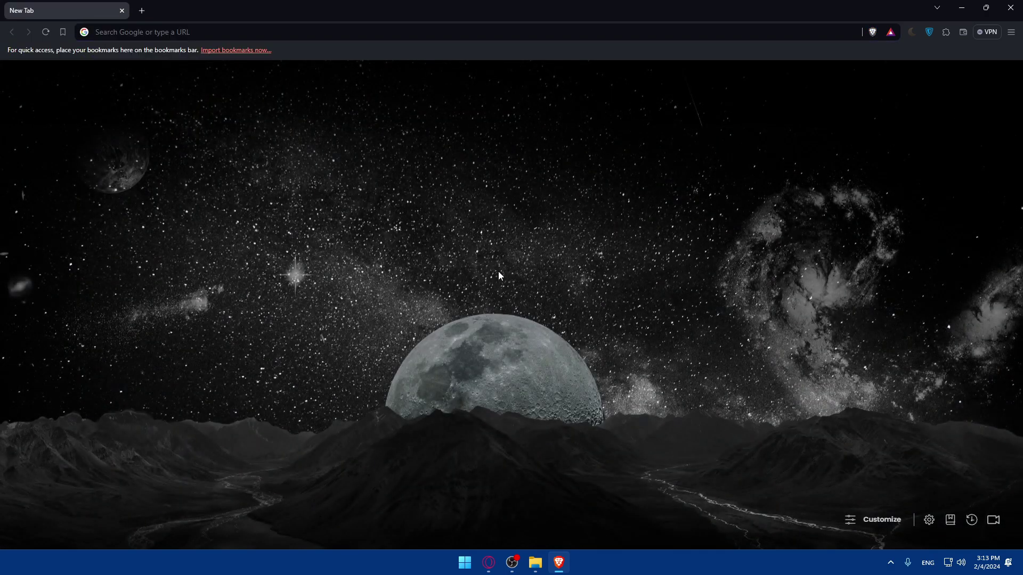
pyautogui.click(962, 8)
pyautogui.press('super')
pyautogui.write('teams')
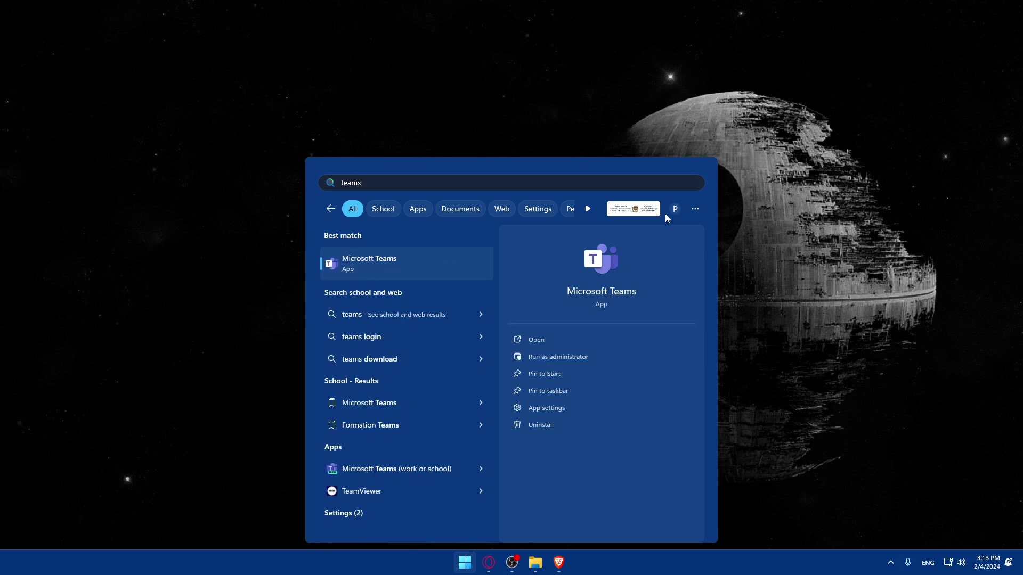
pyautogui.press('Return')
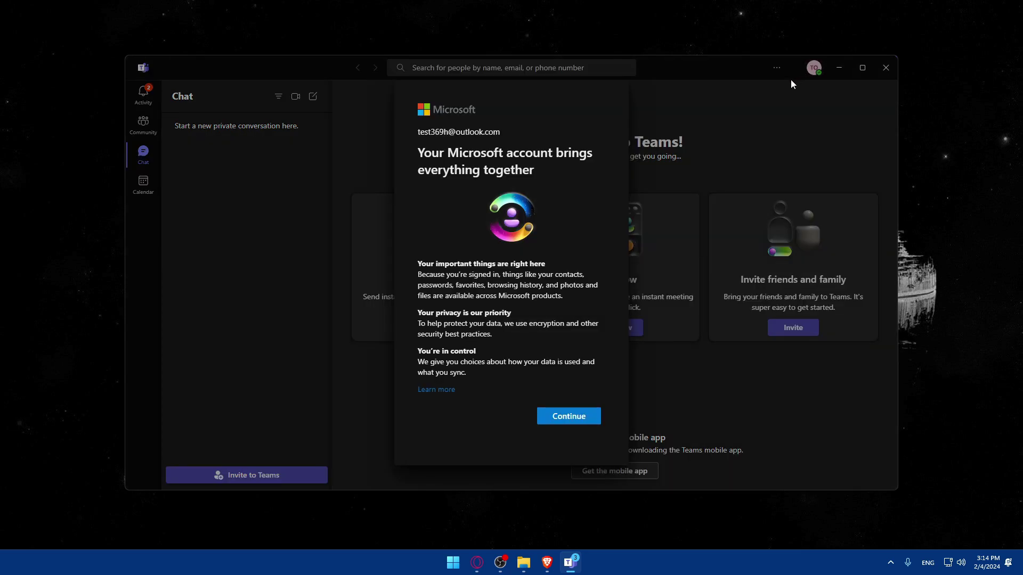
pyautogui.click(574, 418)
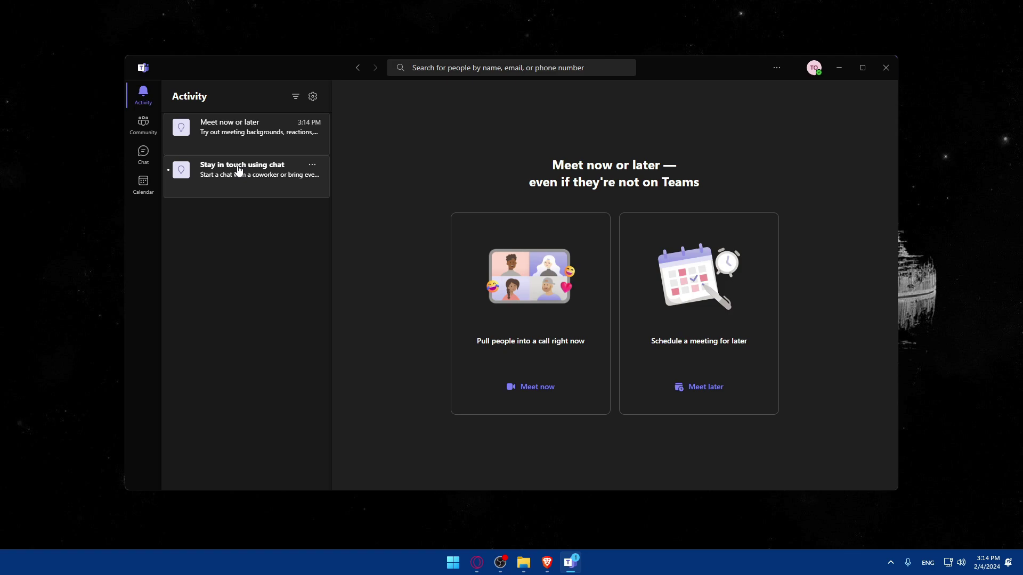
# - Look through the activity feed suggestions and the Community, Chat and Calendar sections
pyautogui.click(237, 168)
pyautogui.click(231, 143)
pyautogui.click(225, 173)
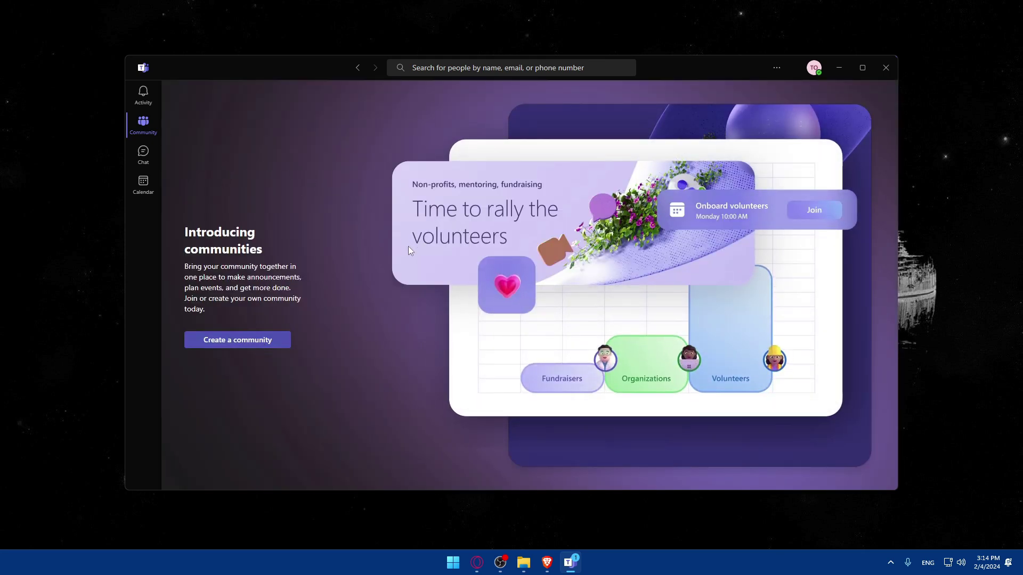
pyautogui.click(143, 155)
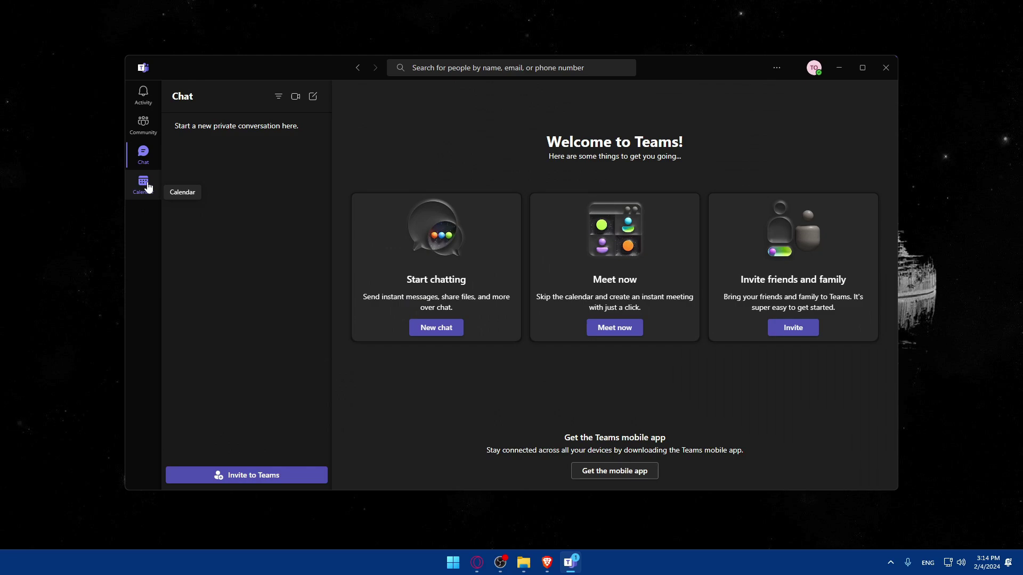
pyautogui.click(148, 187)
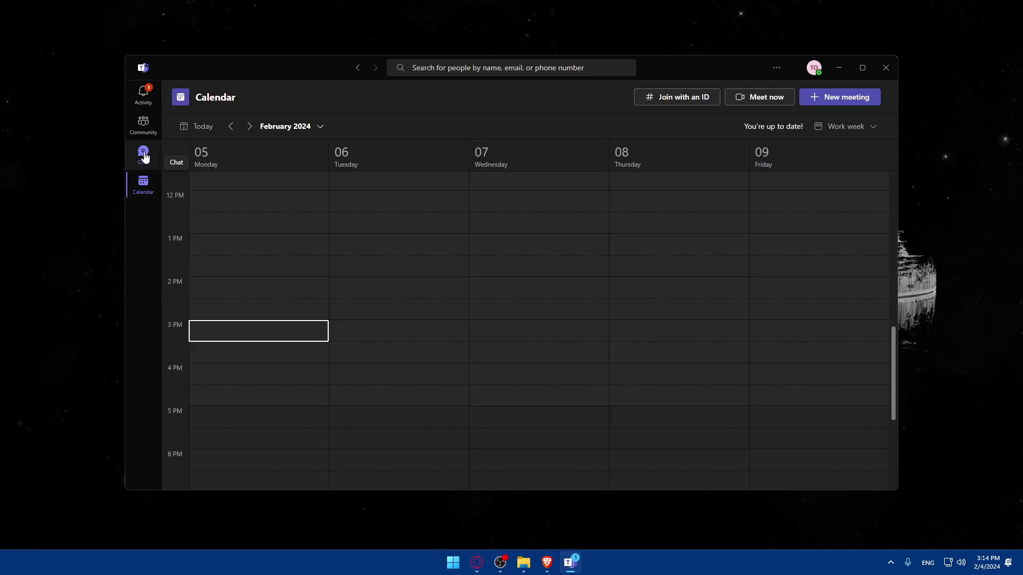
# - View the Microsoft Teams invitation link from the chat section and close it
pyautogui.click(144, 156)
pyautogui.click(248, 474)
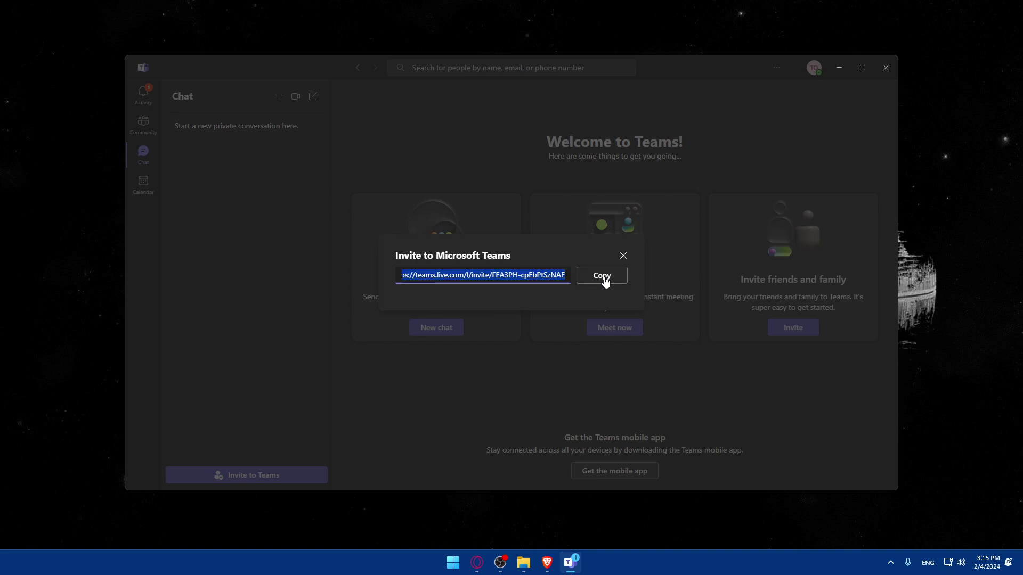
pyautogui.click(625, 259)
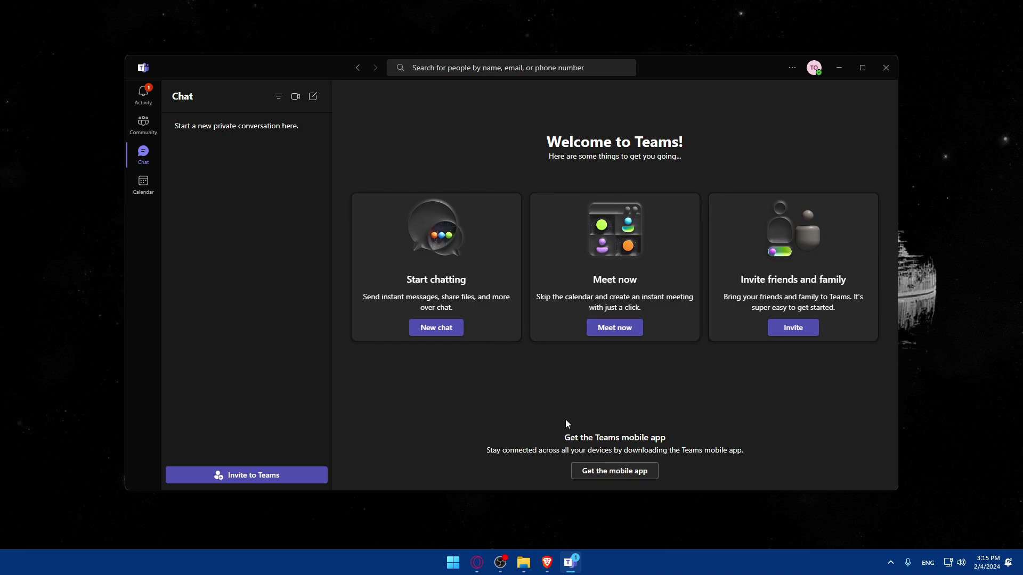
# - Review the "Meet now or later" and "Stay in touch using chat" suggestions in the activity feed
pyautogui.click(143, 95)
pyautogui.click(253, 162)
pyautogui.click(249, 133)
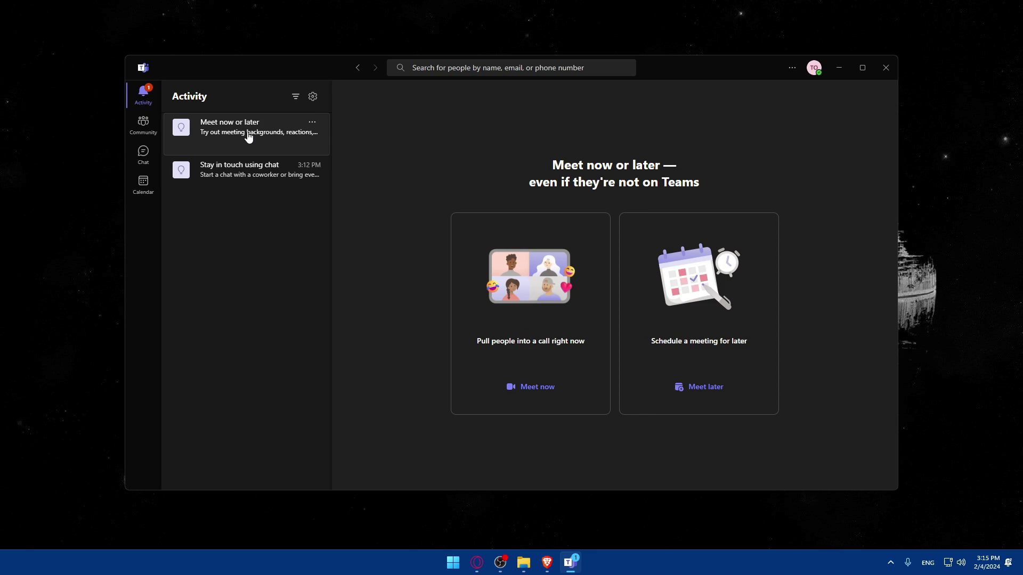
pyautogui.click(255, 170)
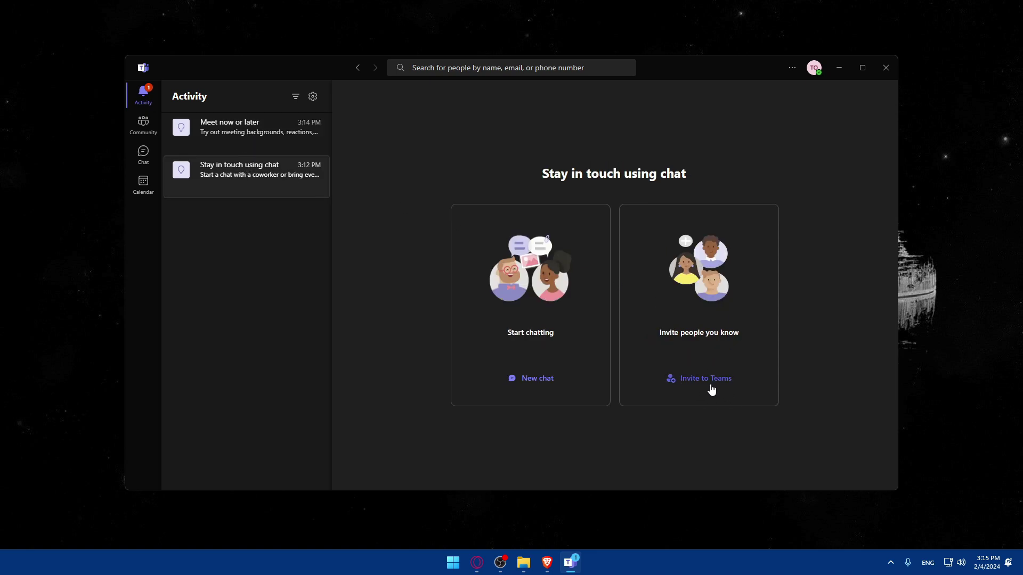
pyautogui.click(247, 131)
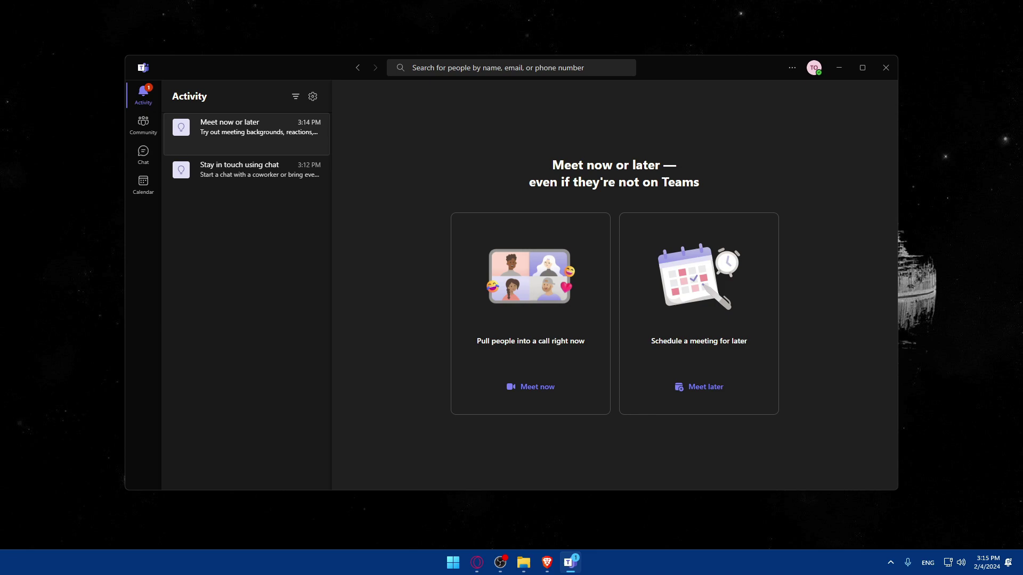
# - Start a new chat and check the options available for its draft conversation
pyautogui.click(143, 154)
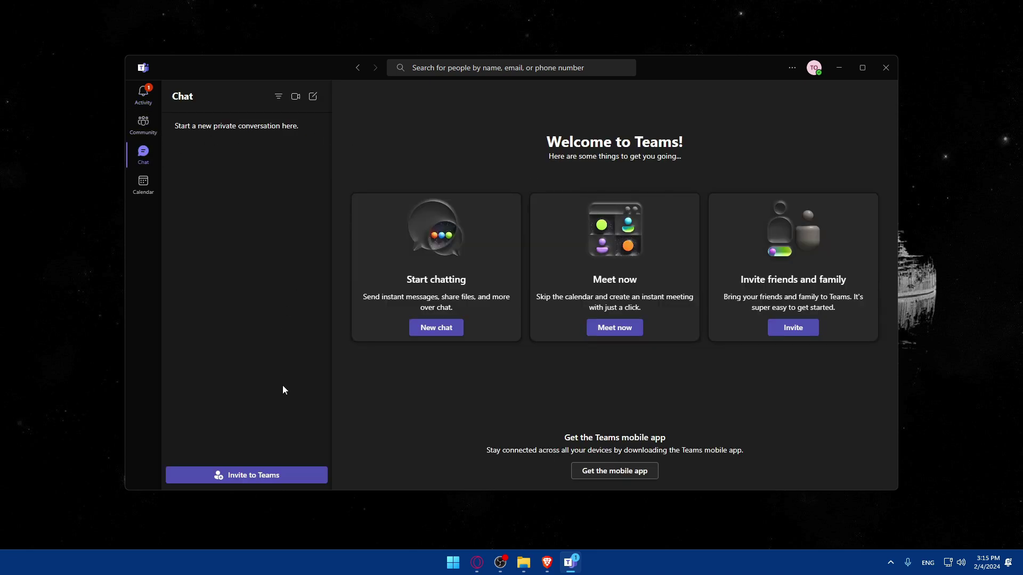
pyautogui.click(435, 331)
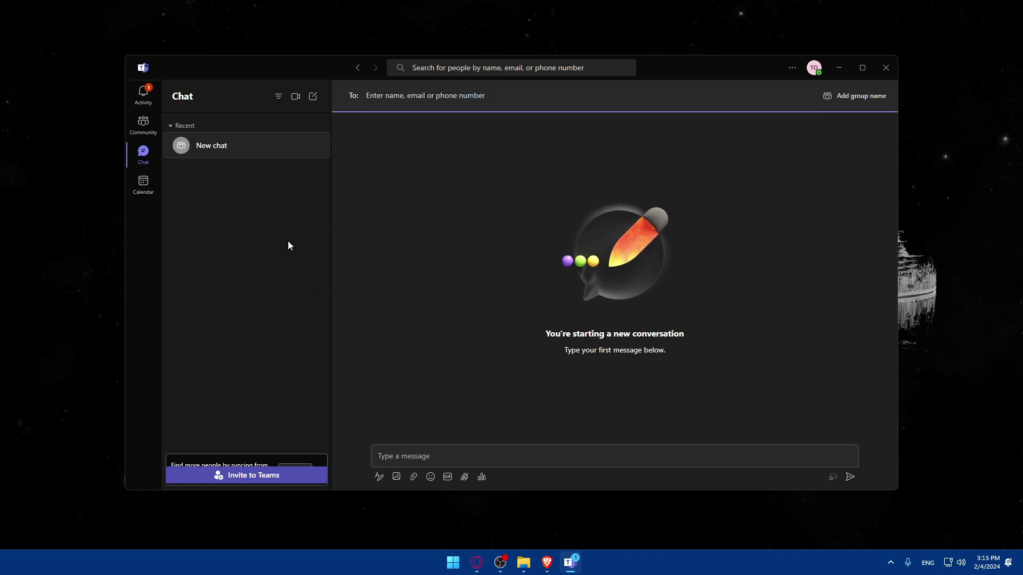
pyautogui.click(281, 270)
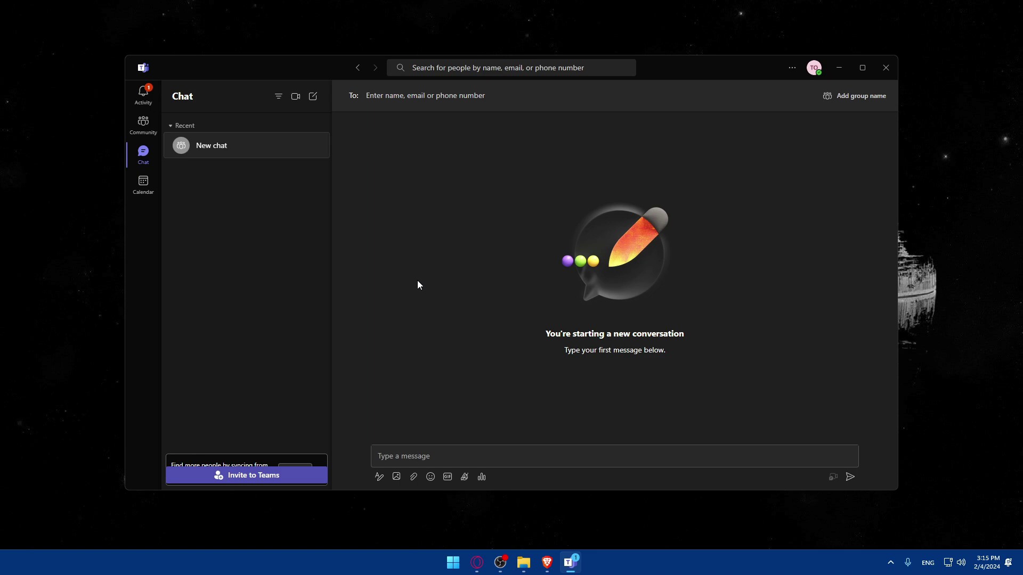
pyautogui.click(315, 147)
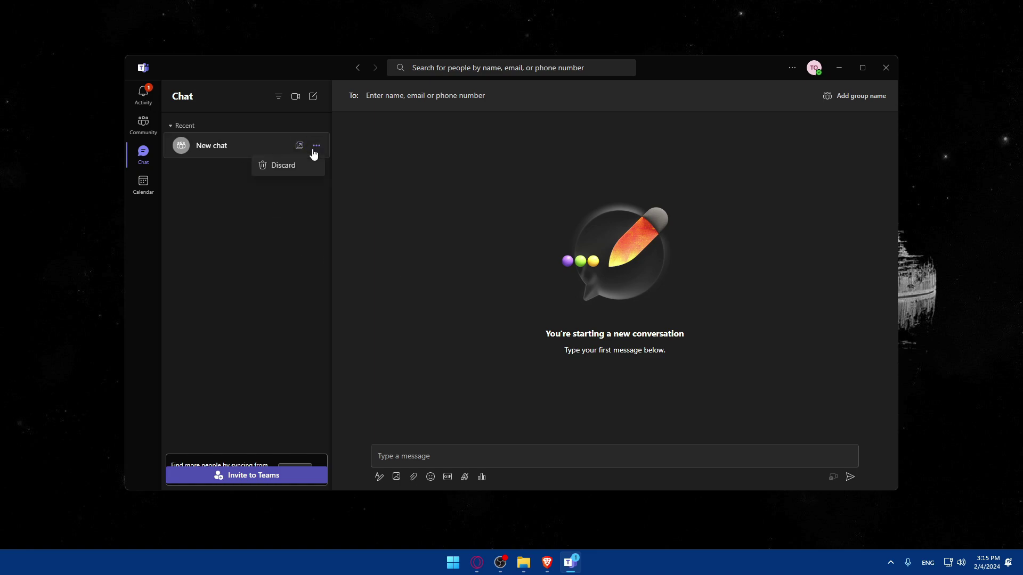
pyautogui.click(255, 151)
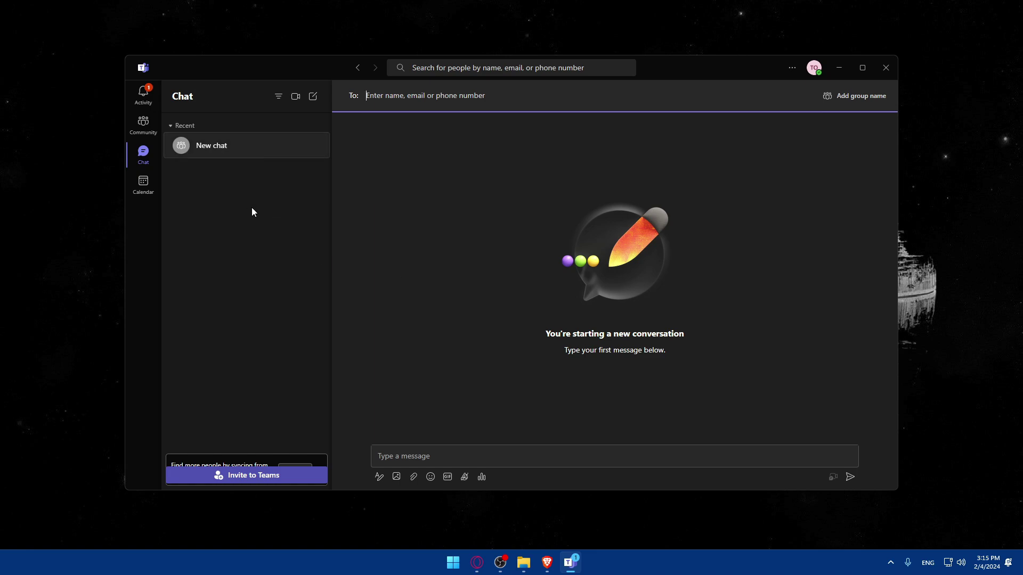
pyautogui.write('--')
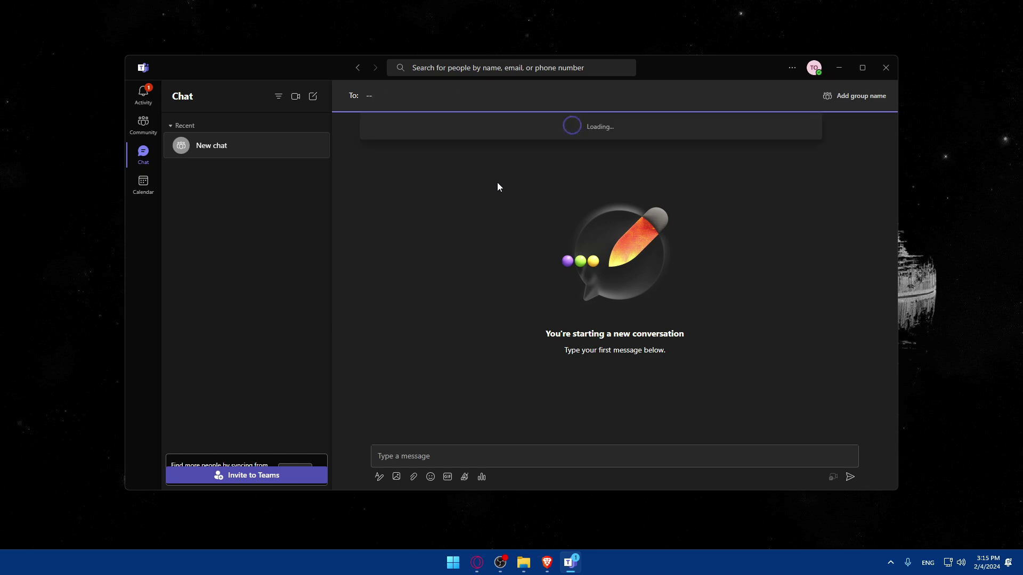
pyautogui.press('BackSpace')
pyautogui.press('BackSpace')
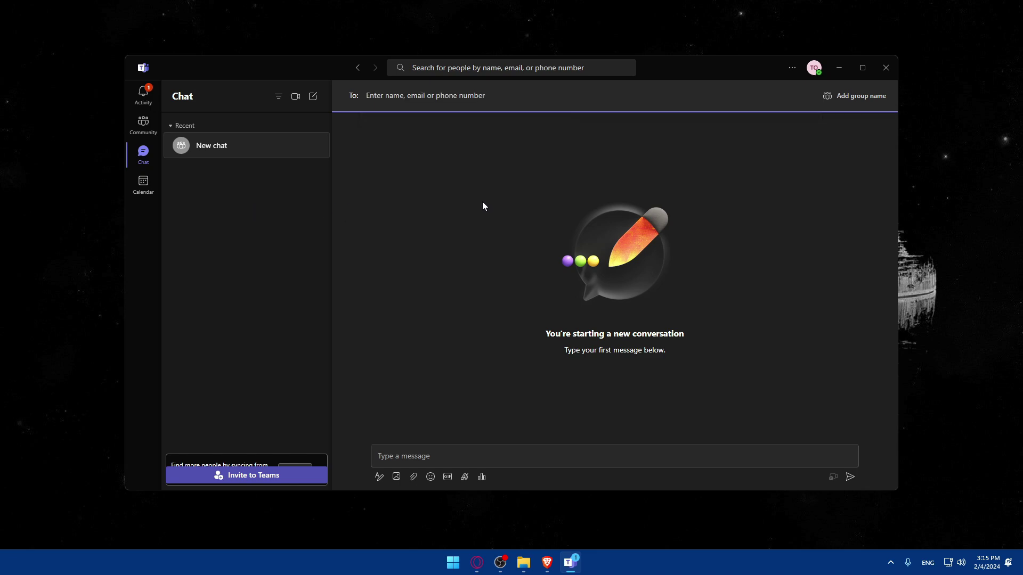
# - Add the group name "test" to the new chat
pyautogui.click(861, 96)
pyautogui.write('test')
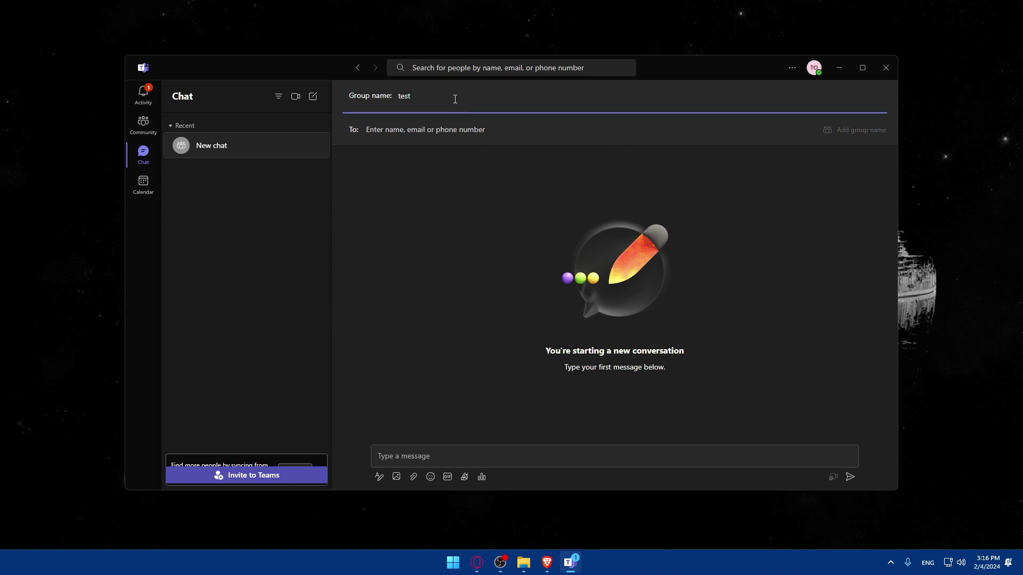
pyautogui.click(558, 203)
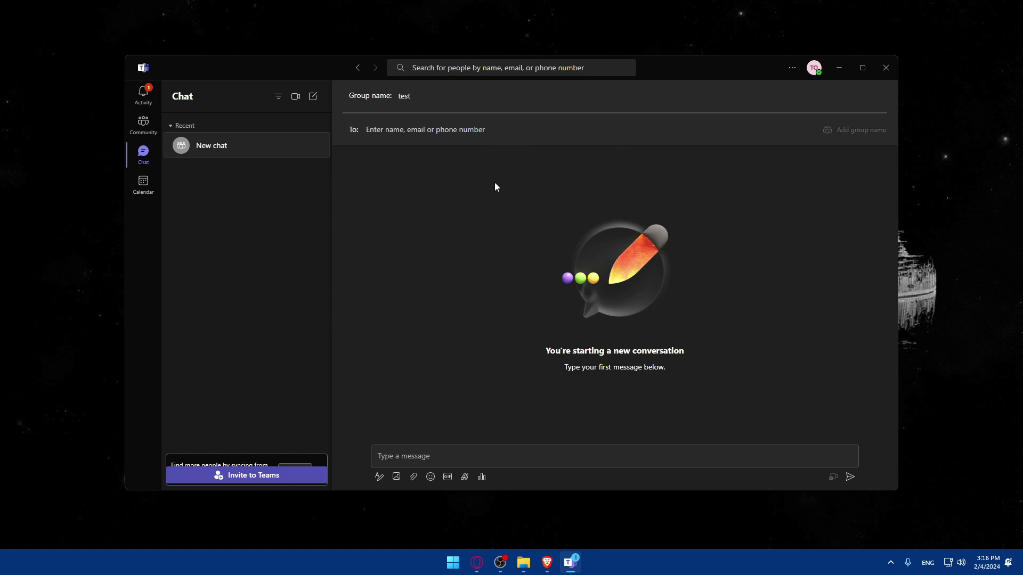
# - Try to send the message "afdsdg" in the test group chat without a recipient
pyautogui.click(482, 455)
pyautogui.write('afdsdg')
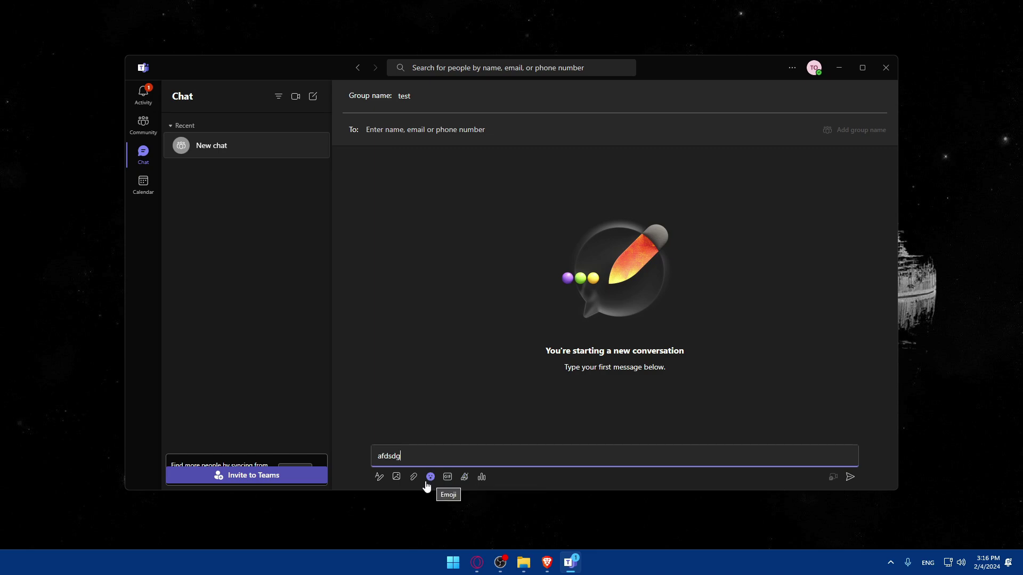
pyautogui.click(381, 480)
pyautogui.click(382, 479)
pyautogui.write('afdsdg')
pyautogui.press('Return')
# - Clear the message draft and write "heal" in its place
pyautogui.hotkey('ctrl', 'a')
pyautogui.press('BackSpace')
pyautogui.write('heal')
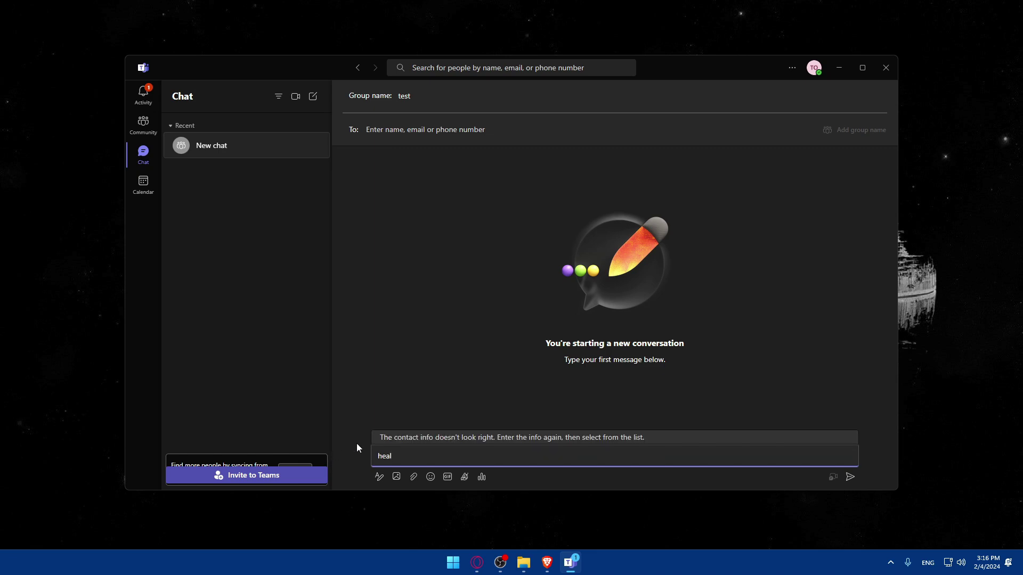
# - Enter a contact's name as the recipient of the test group chat
pyautogui.click(465, 134)
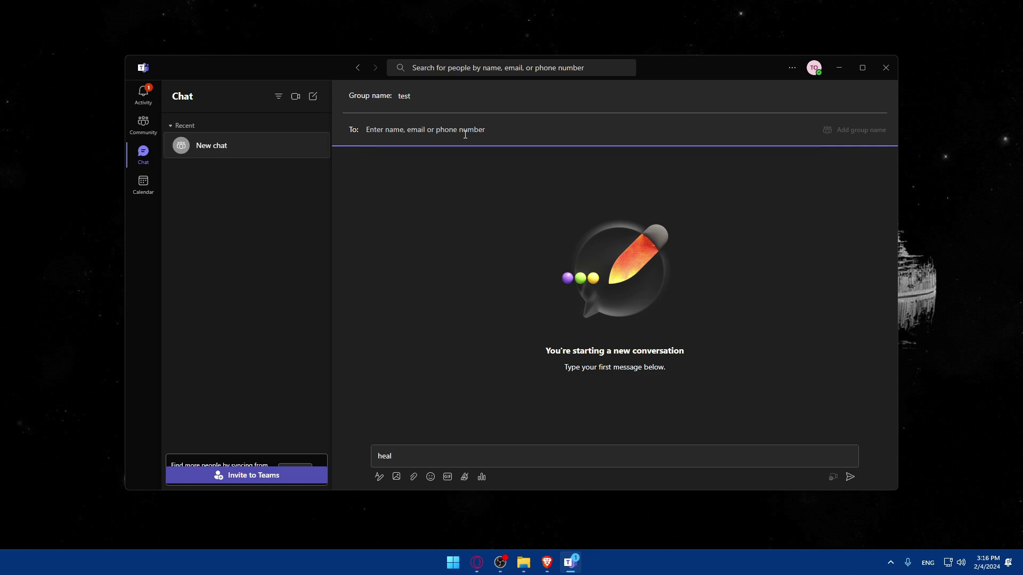
pyautogui.write('om')
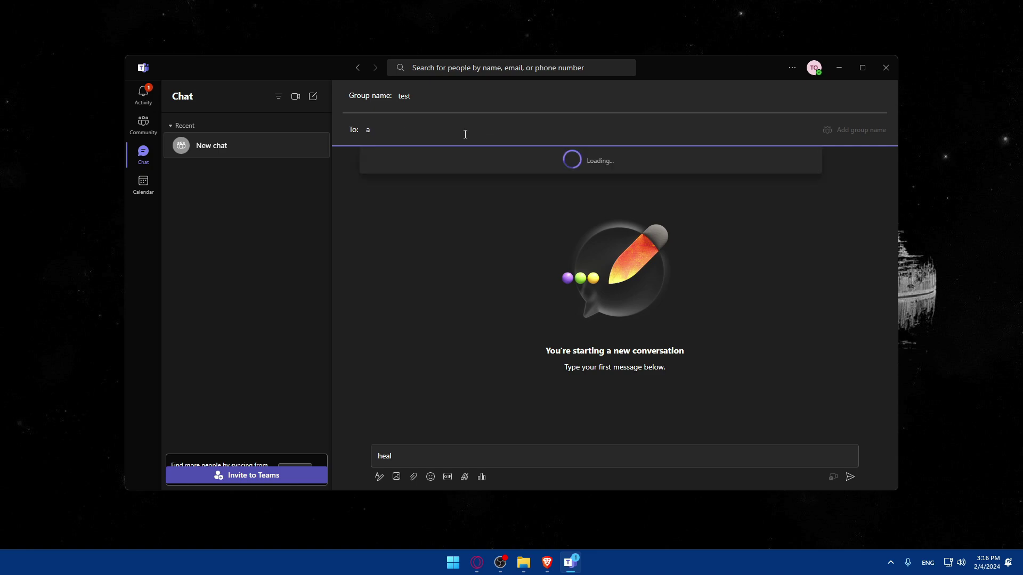
pyautogui.write('ix')
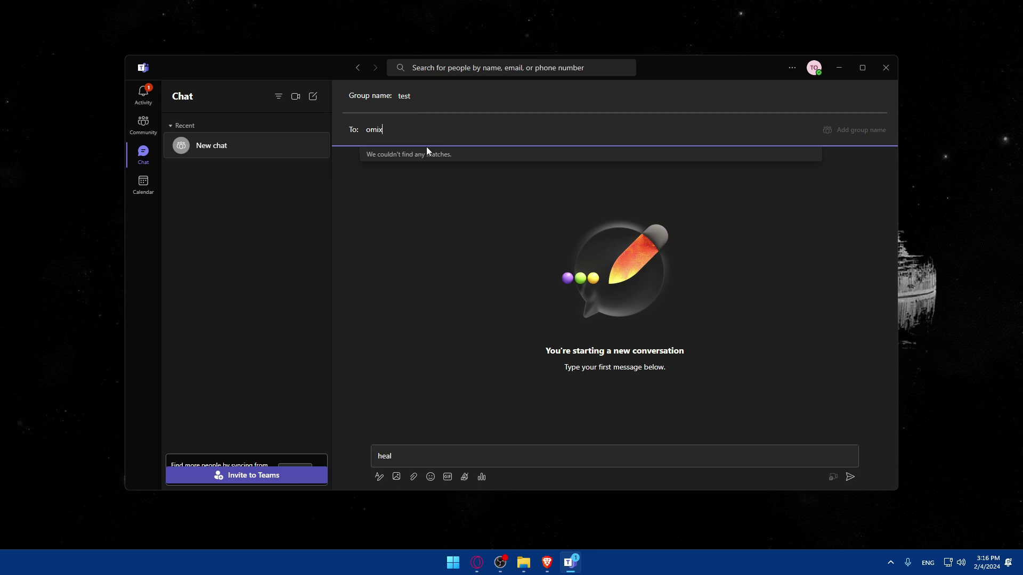
pyautogui.click(282, 311)
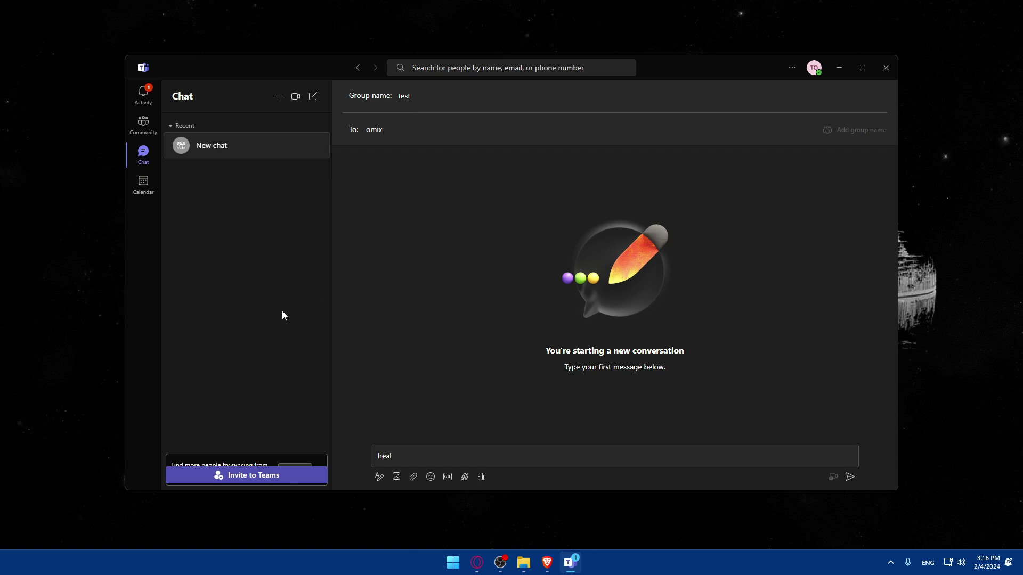
# - View the synced contacts settings and open the account profile details from the activity feed
pyautogui.click(290, 476)
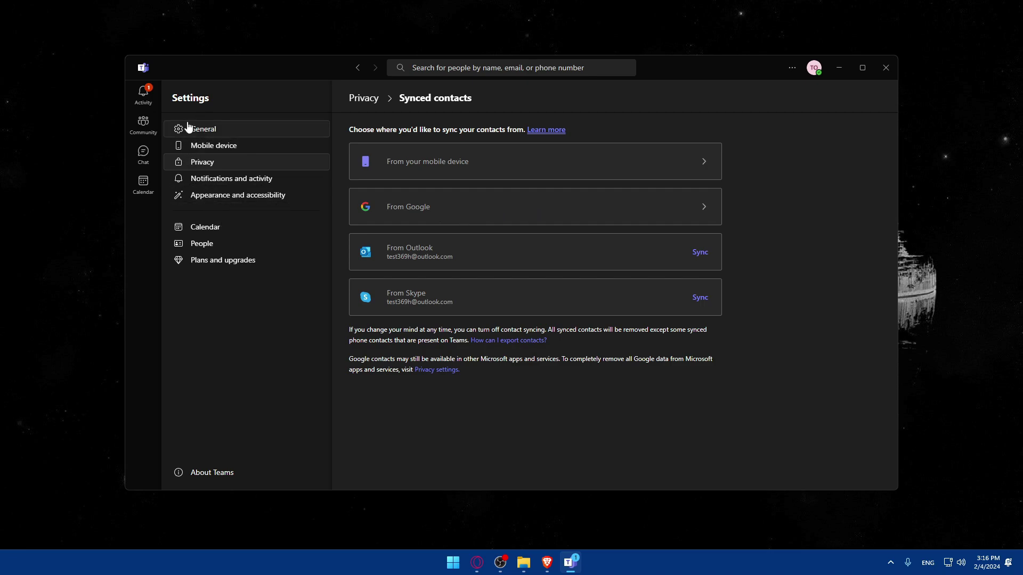
pyautogui.click(142, 95)
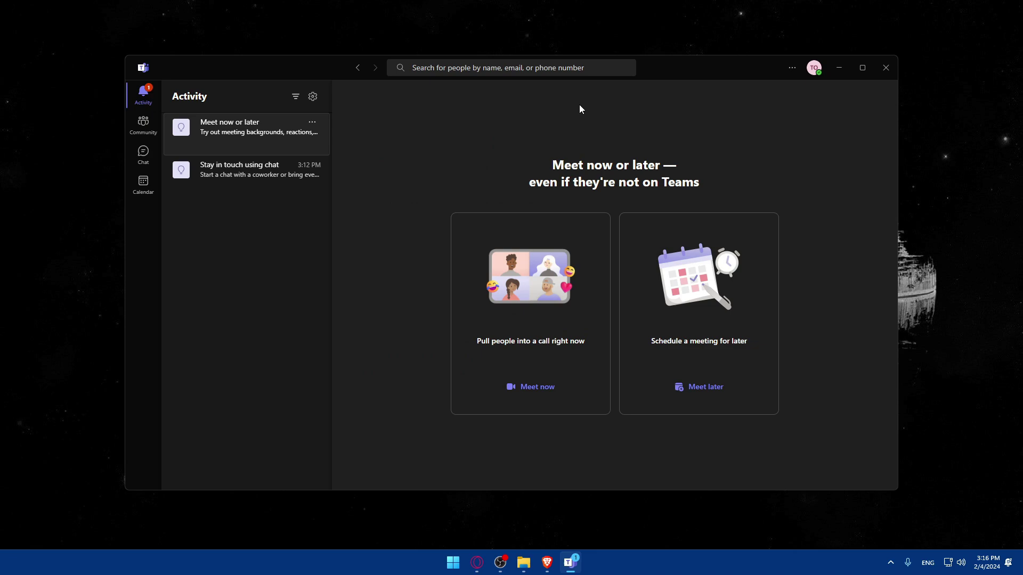
pyautogui.click(813, 67)
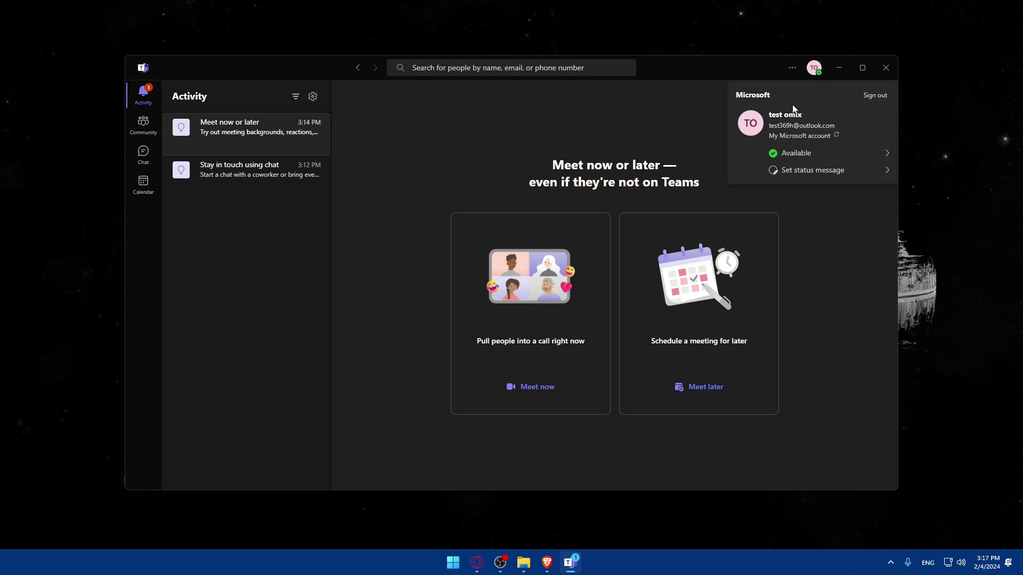
# - Close the account details and delete the "Meet now or later" and "Stay in touch using chat" notifications from the activity feed
pyautogui.click(601, 140)
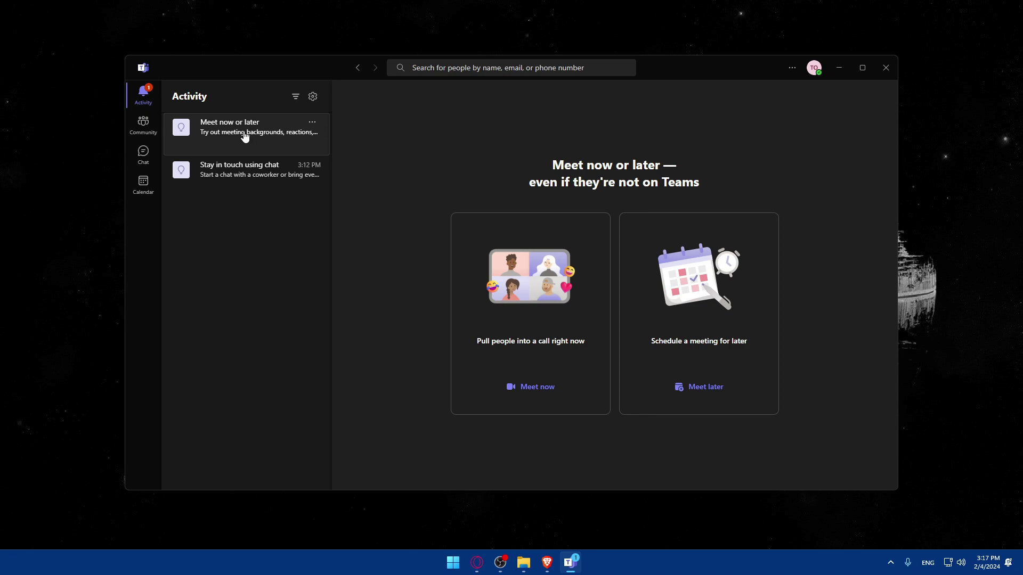
pyautogui.rightClick(274, 176)
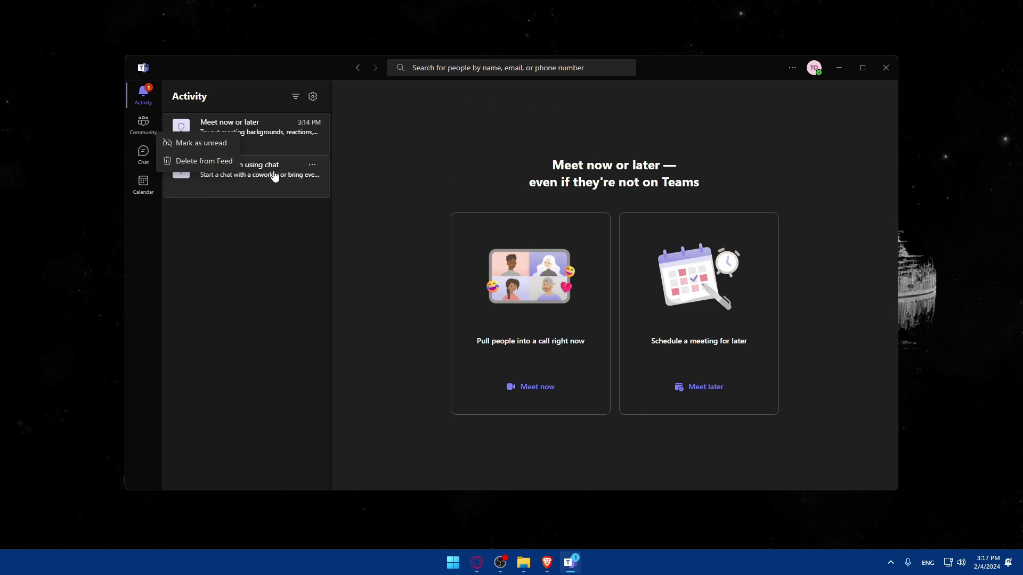
pyautogui.click(216, 160)
pyautogui.click(624, 290)
pyautogui.rightClick(253, 152)
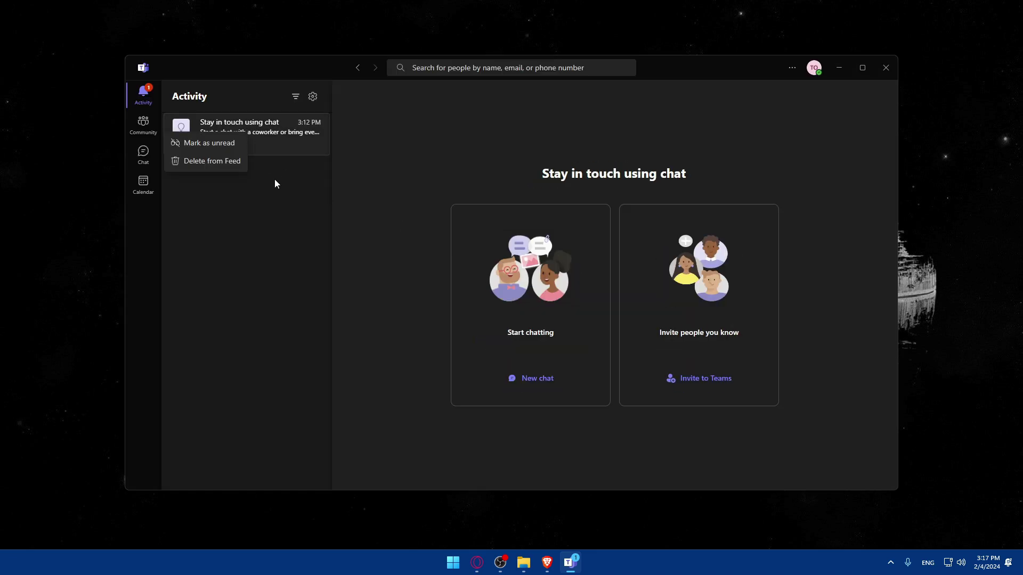
pyautogui.click(228, 160)
pyautogui.click(623, 291)
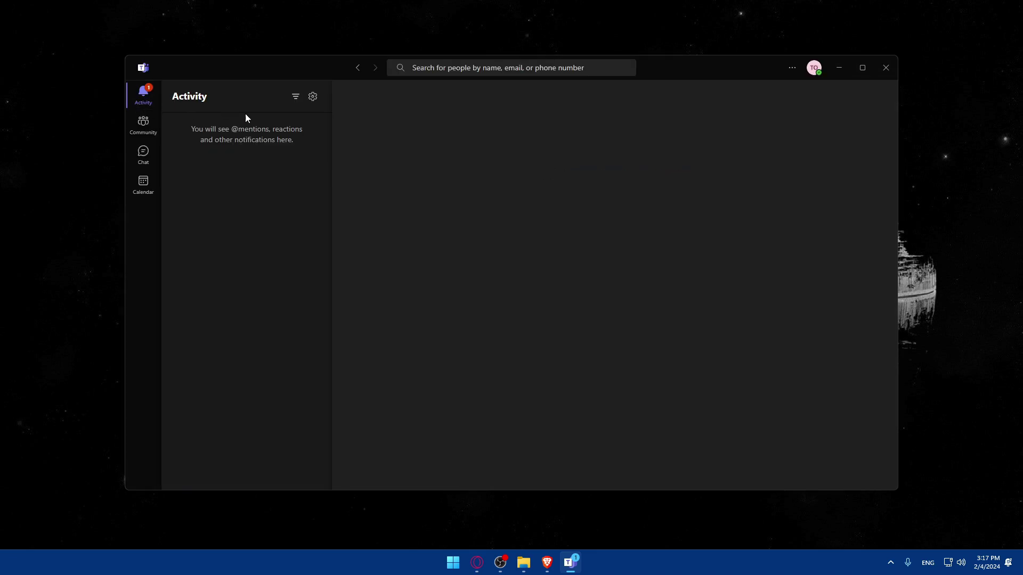
# - Create a community named "test" and dismiss the email notifications notice
pyautogui.click(153, 124)
pyautogui.click(260, 343)
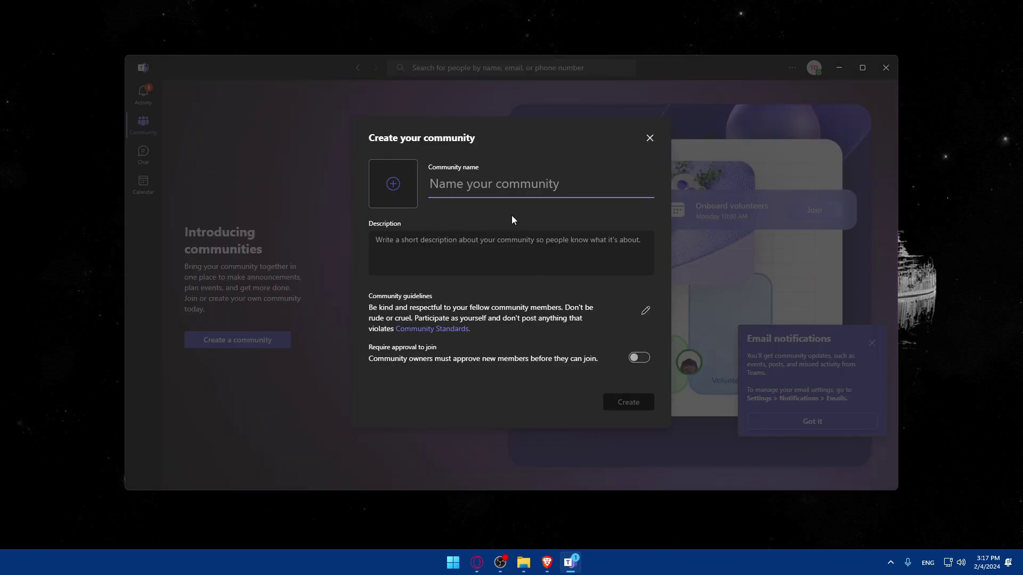
pyautogui.write('tets')
pyautogui.press('BackSpace')
pyautogui.press('BackSpace')
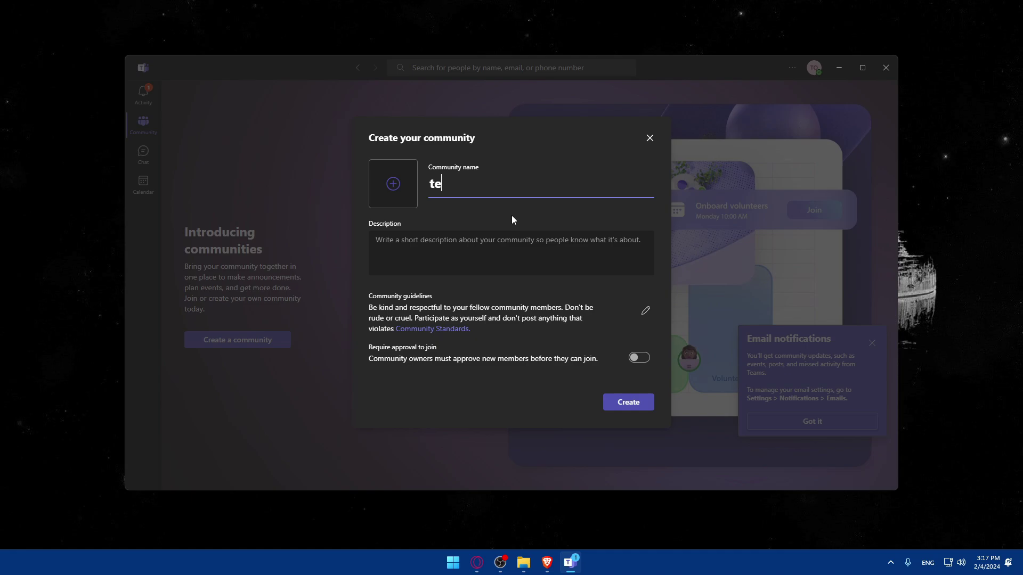
pyautogui.write('st')
pyautogui.click(632, 402)
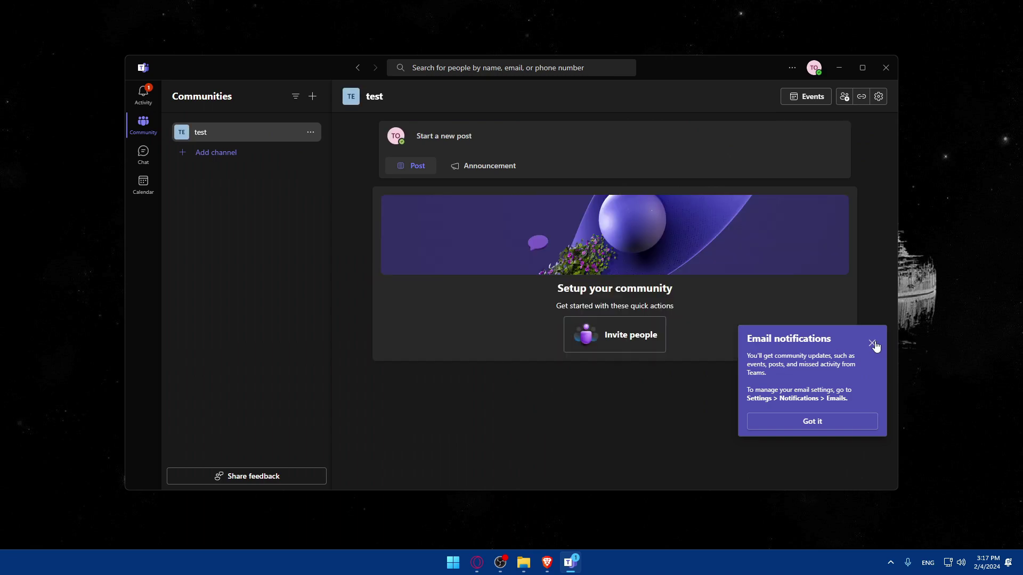
pyautogui.click(873, 344)
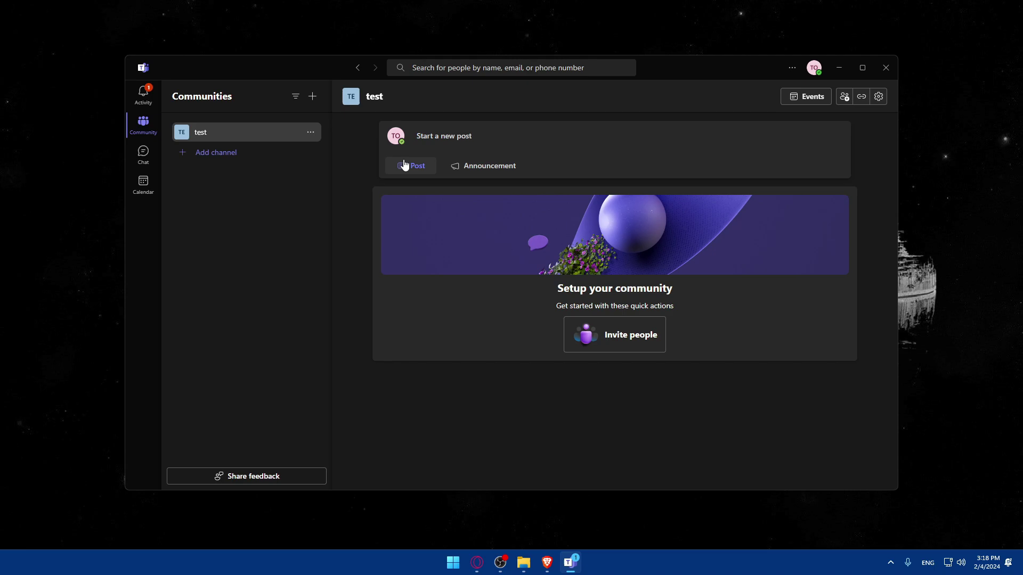
# - Add a channel named "testdsfs" to the test community
pyautogui.click(216, 153)
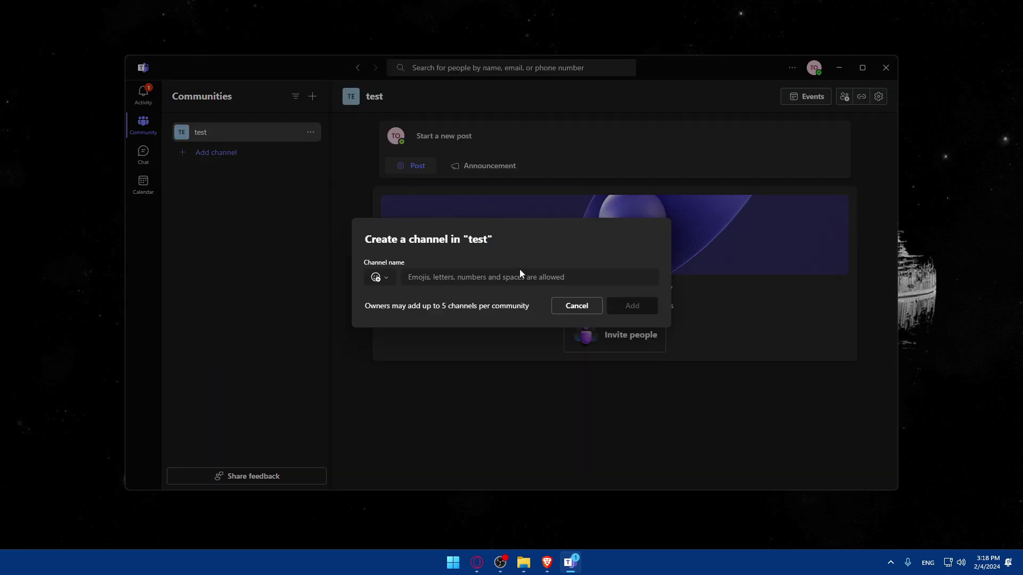
pyautogui.write('test')
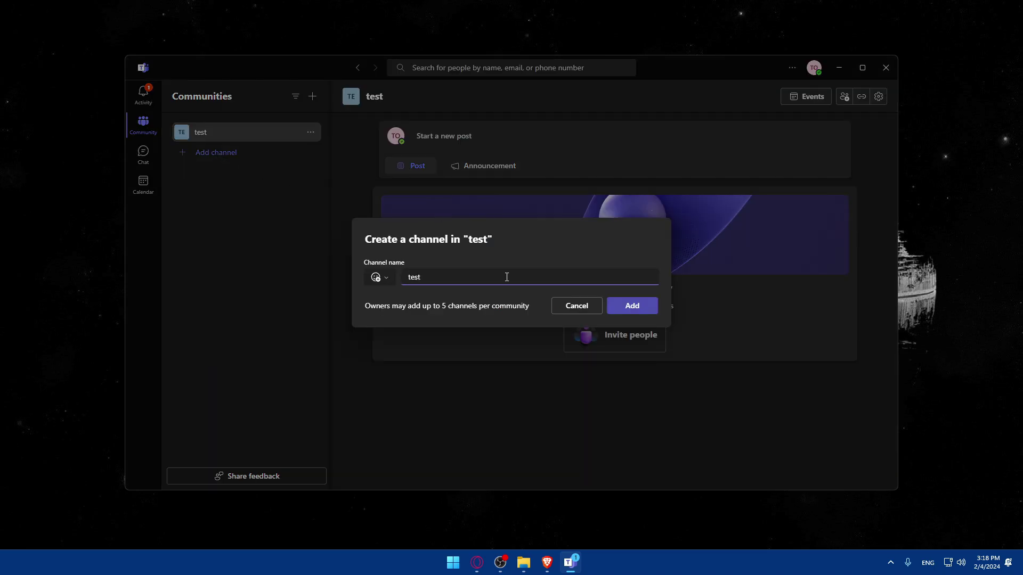
pyautogui.write('dsfs')
pyautogui.click(639, 304)
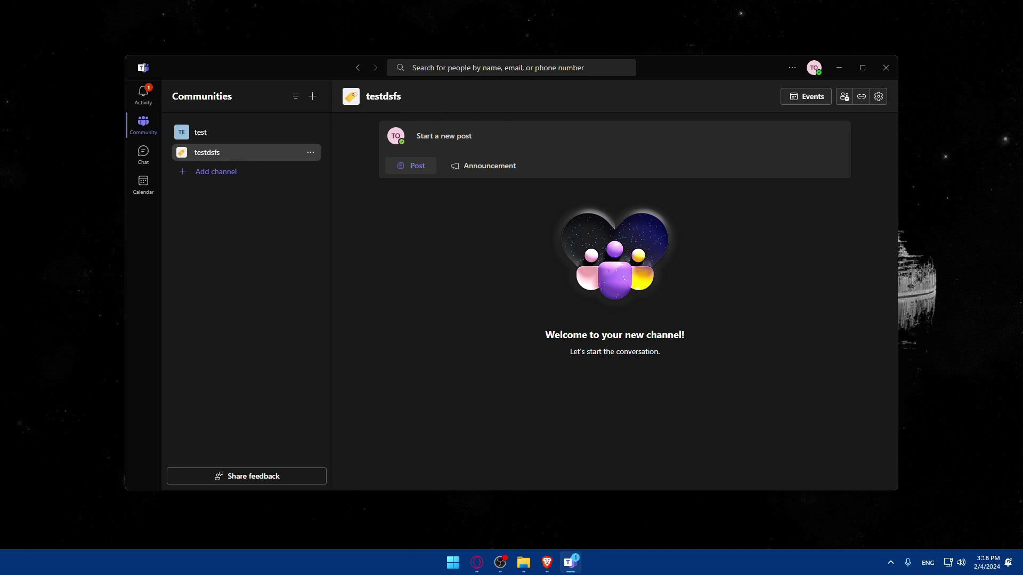
# - Return to the main page of the test community and look through its management options
pyautogui.click(200, 132)
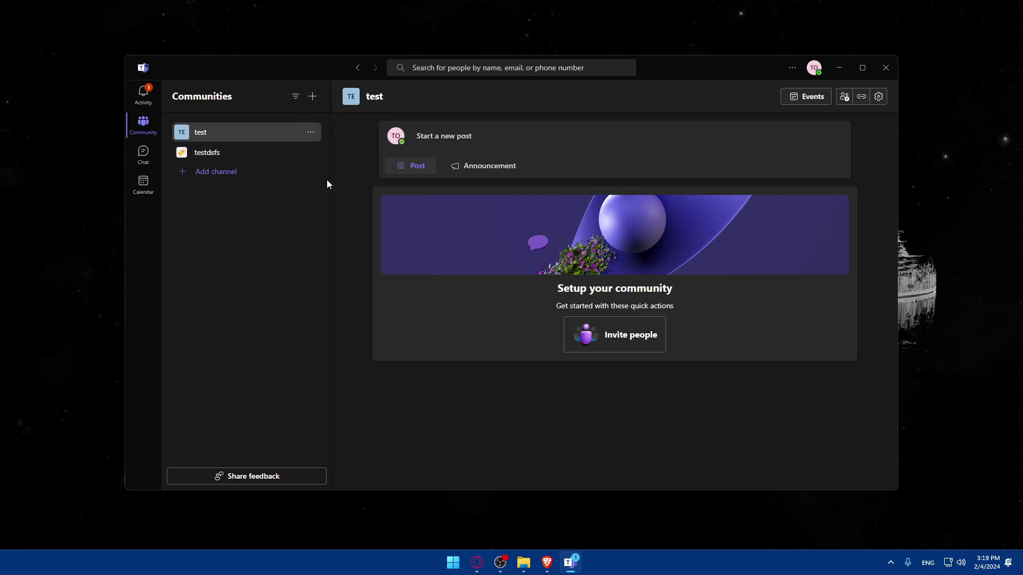
pyautogui.click(309, 135)
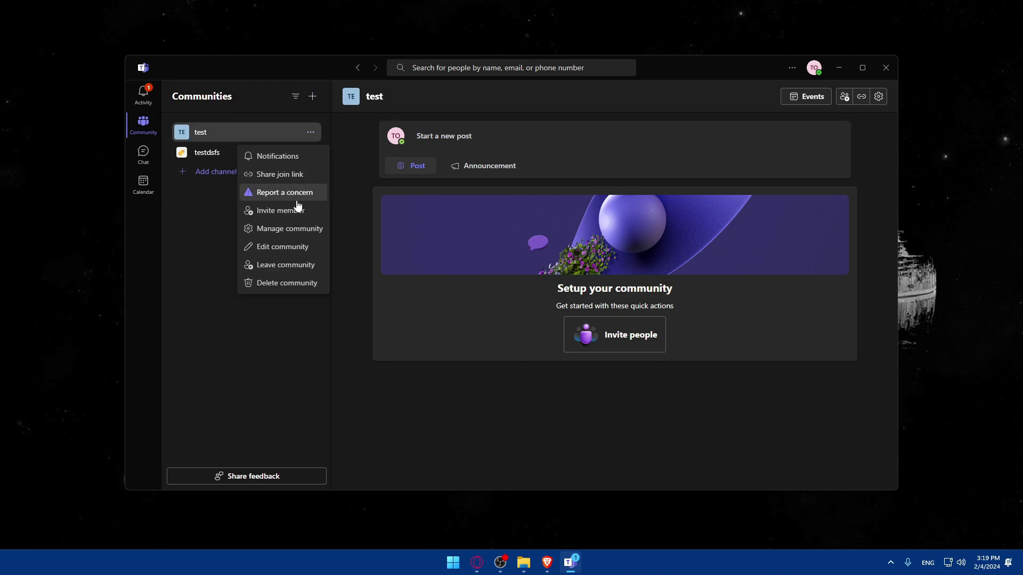
pyautogui.click(179, 253)
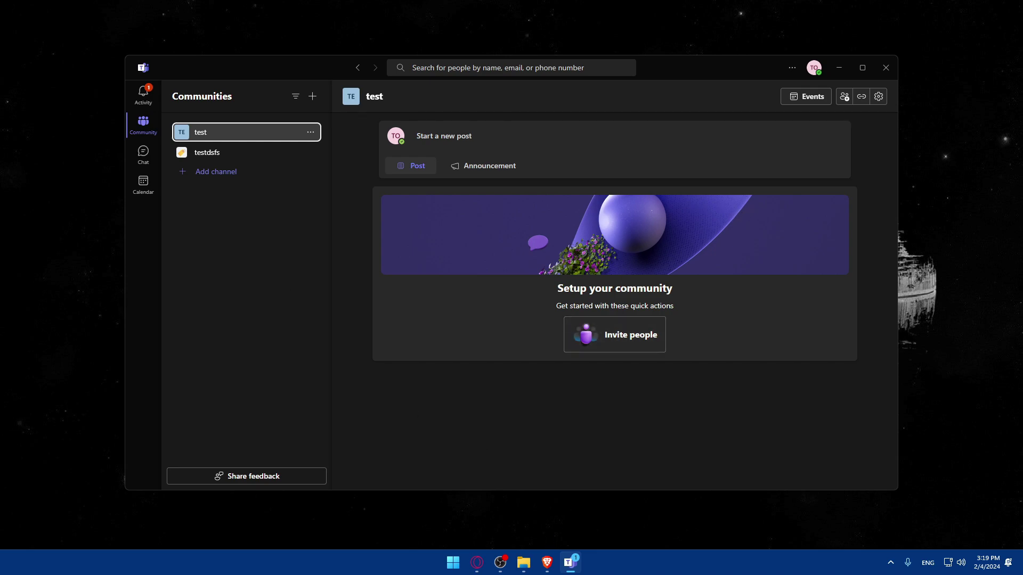
pyautogui.click(477, 562)
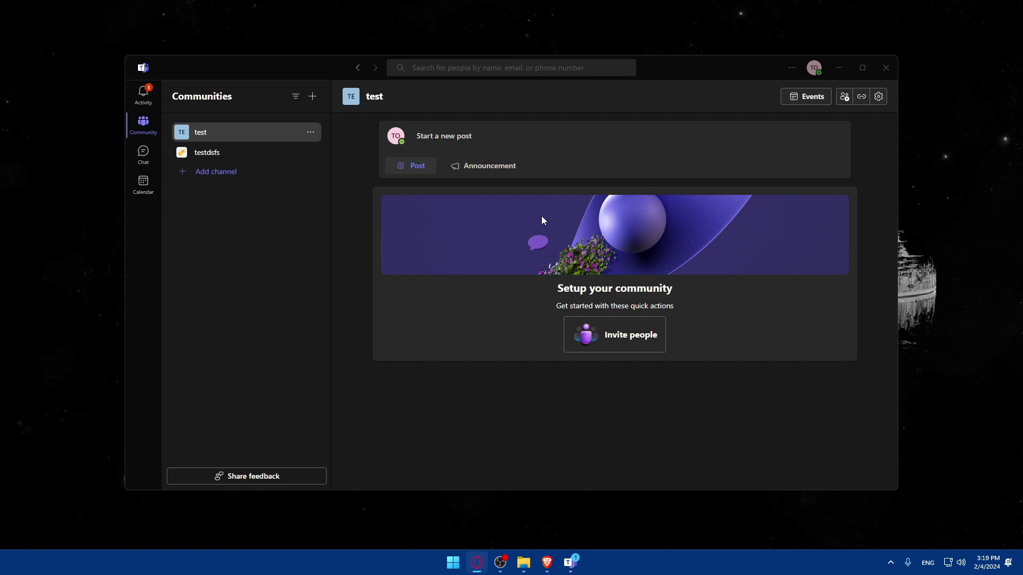
pyautogui.click(295, 286)
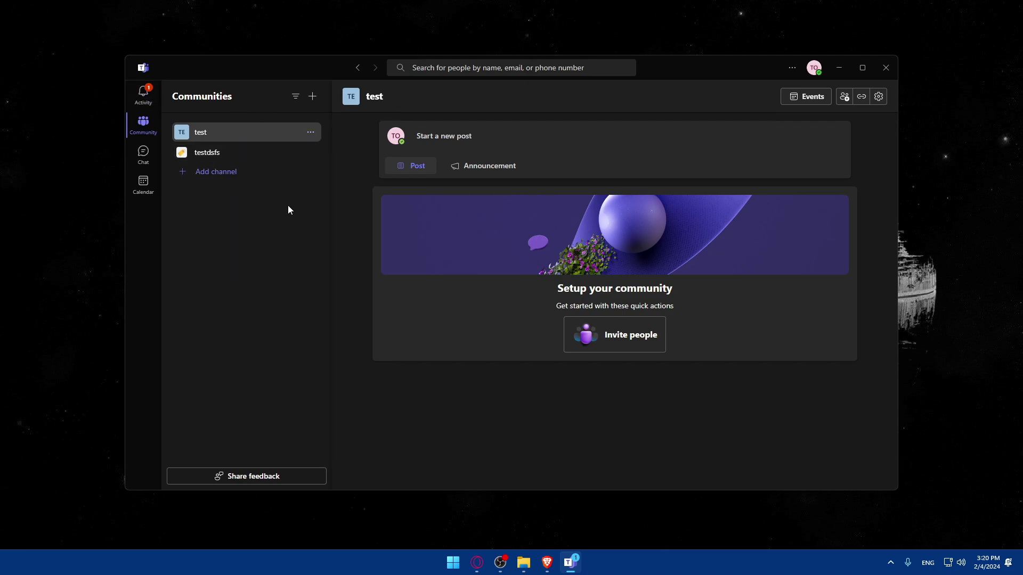
pyautogui.click(311, 132)
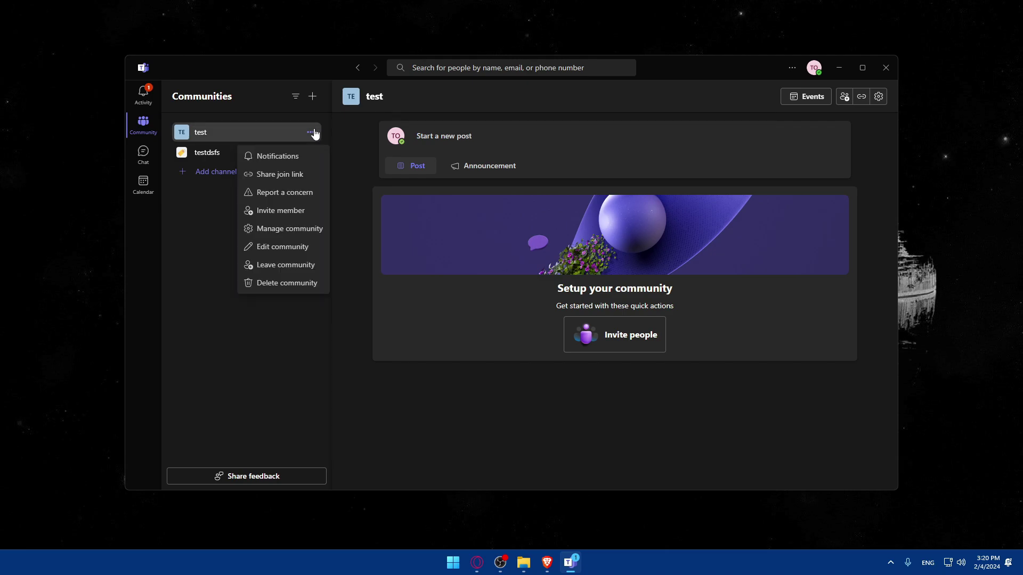
pyautogui.click(314, 134)
pyautogui.click(241, 171)
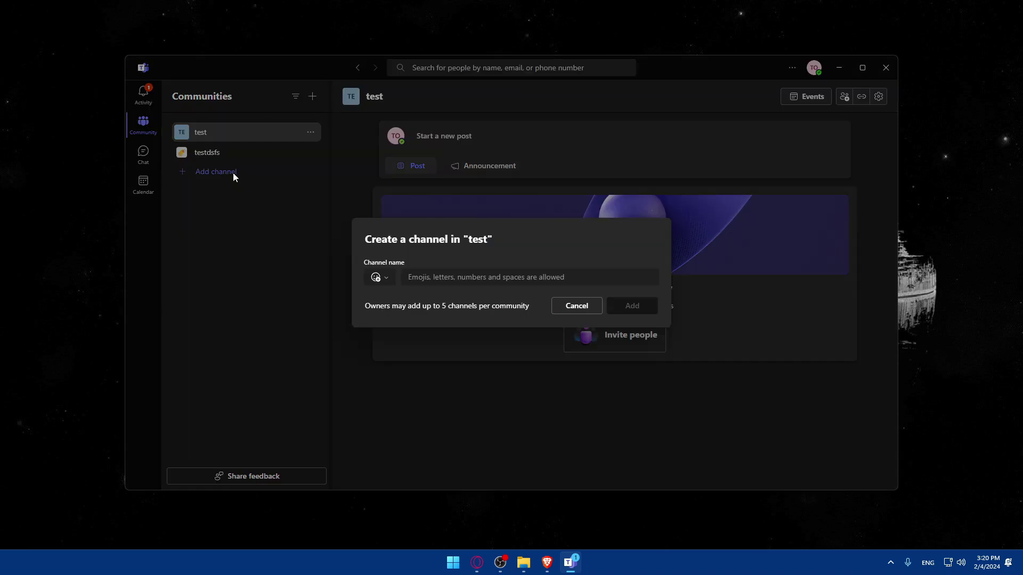
pyautogui.click(378, 277)
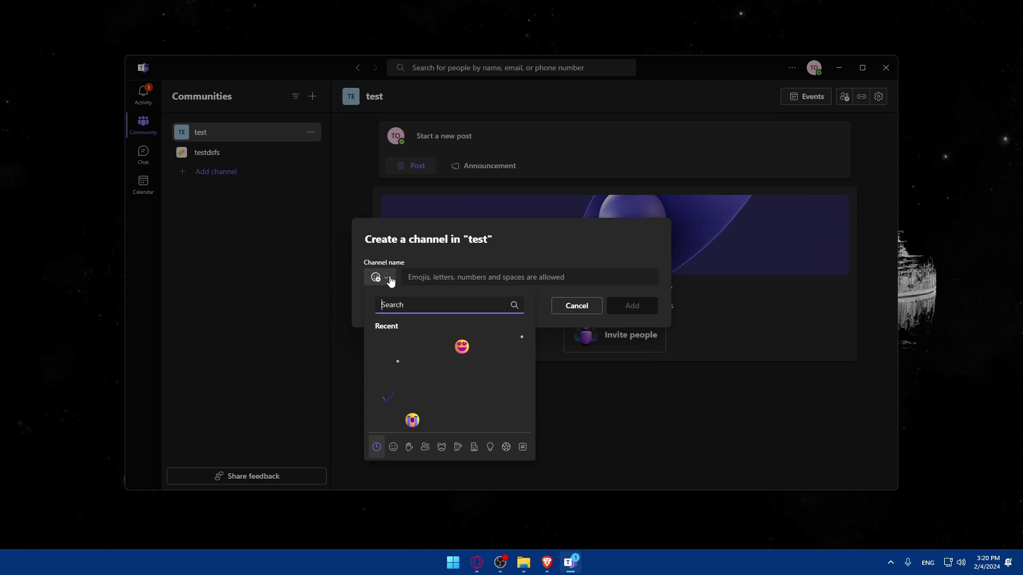
pyautogui.click(293, 290)
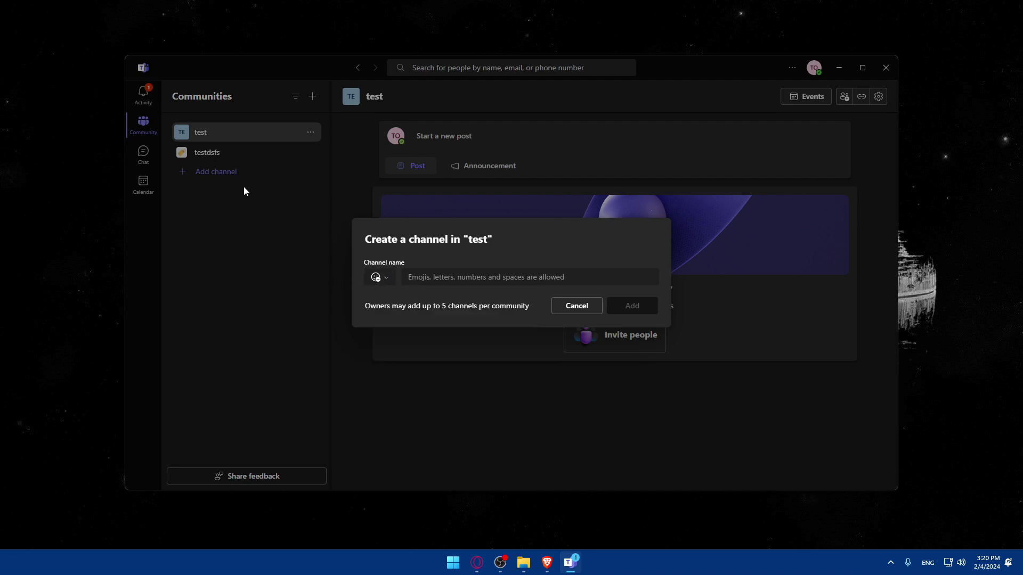
pyautogui.click(576, 305)
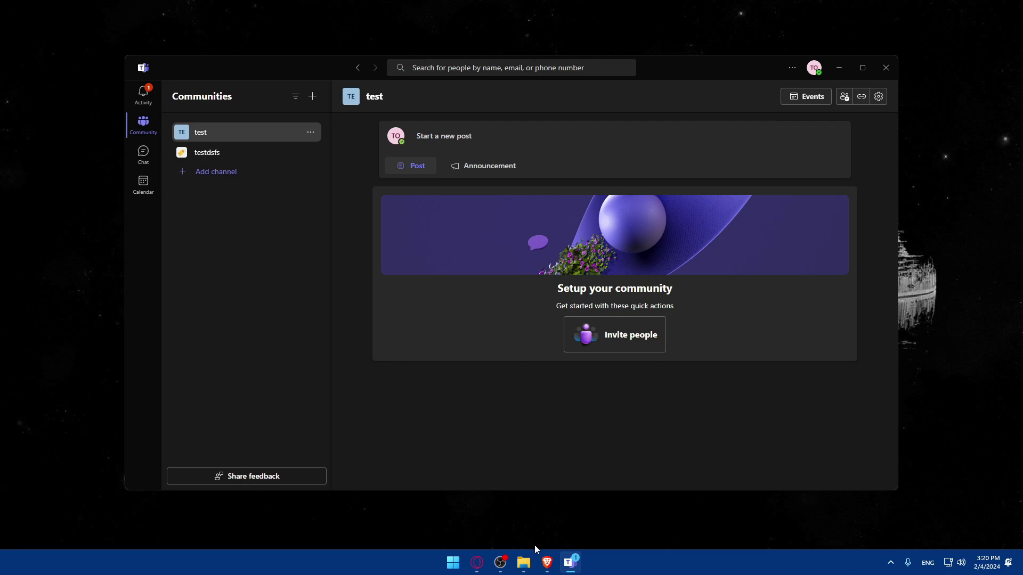
# - Switch to the Brave browser and search the web for "how to connect sharepoint to microsoft teams"
pyautogui.click(546, 562)
pyautogui.click(150, 31)
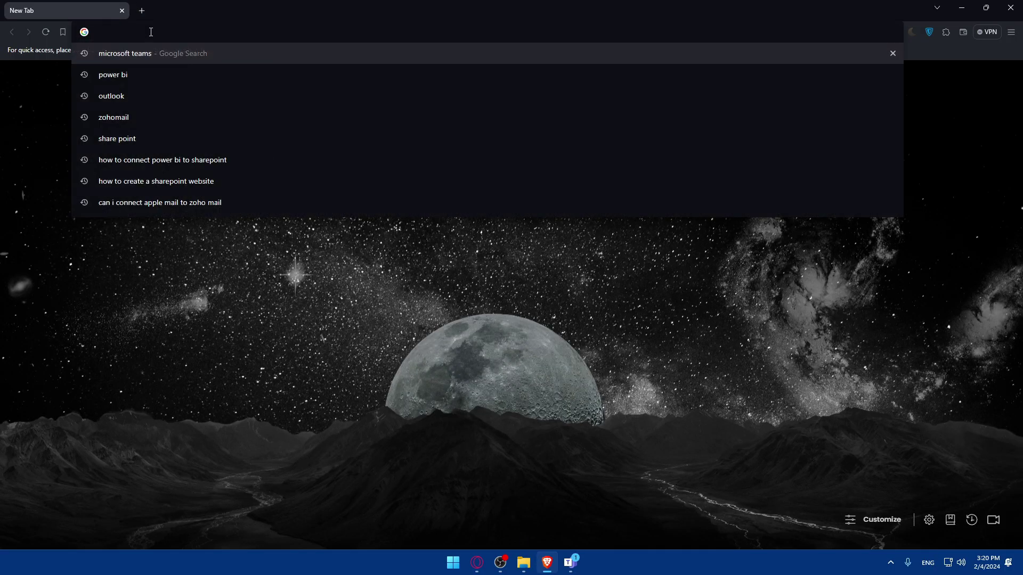
pyautogui.write('how to ')
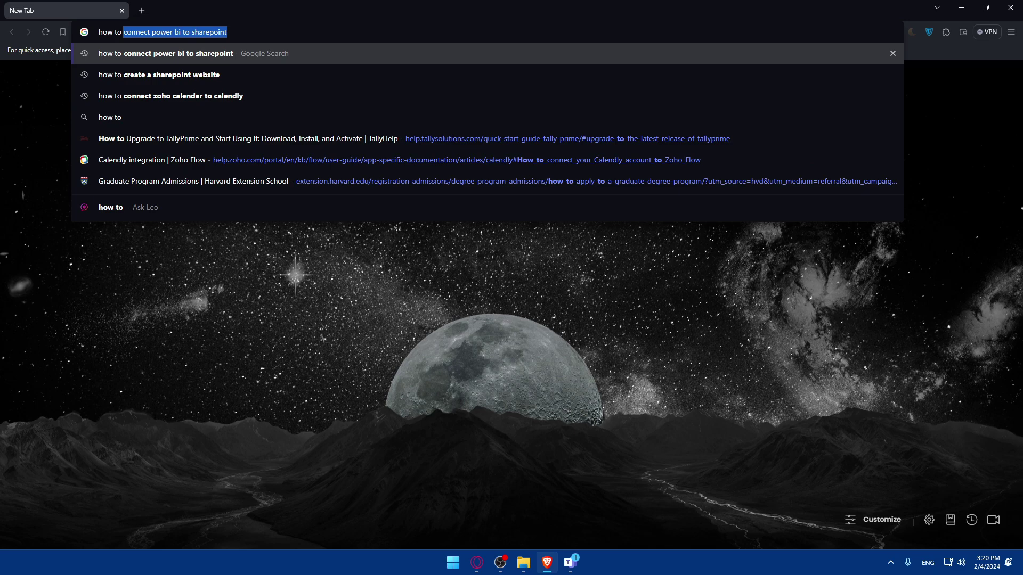
pyautogui.write('cp')
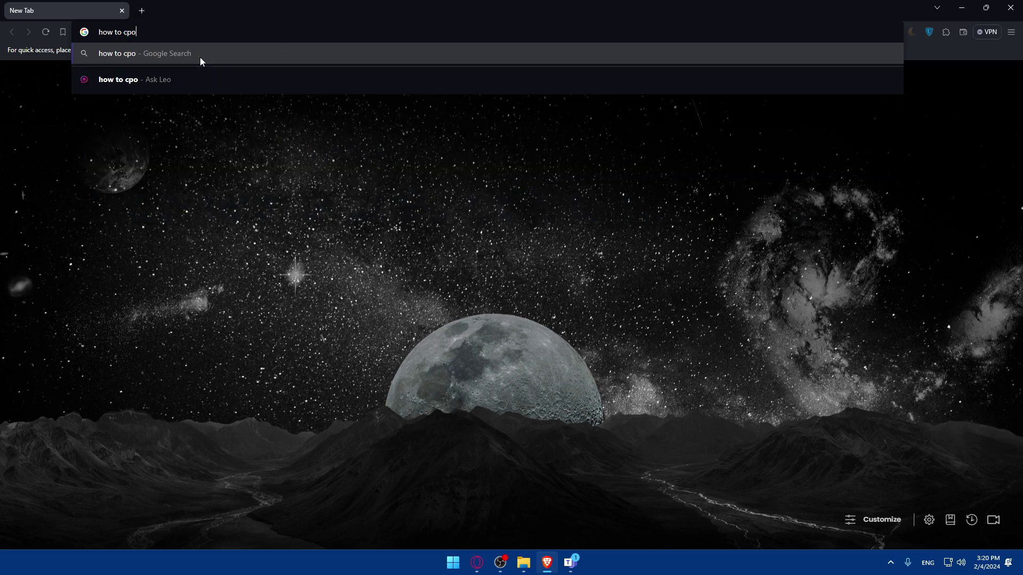
pyautogui.press('BackSpace')
pyautogui.write('onnectr')
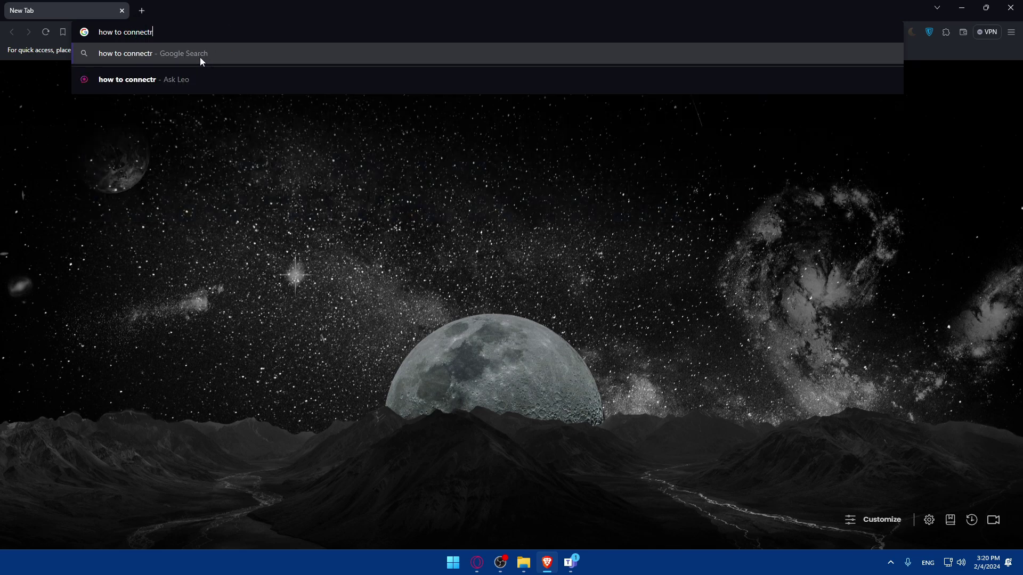
pyautogui.write('8')
pyautogui.press('BackSpace')
pyautogui.press('BackSpace')
pyautogui.press('BackSpace')
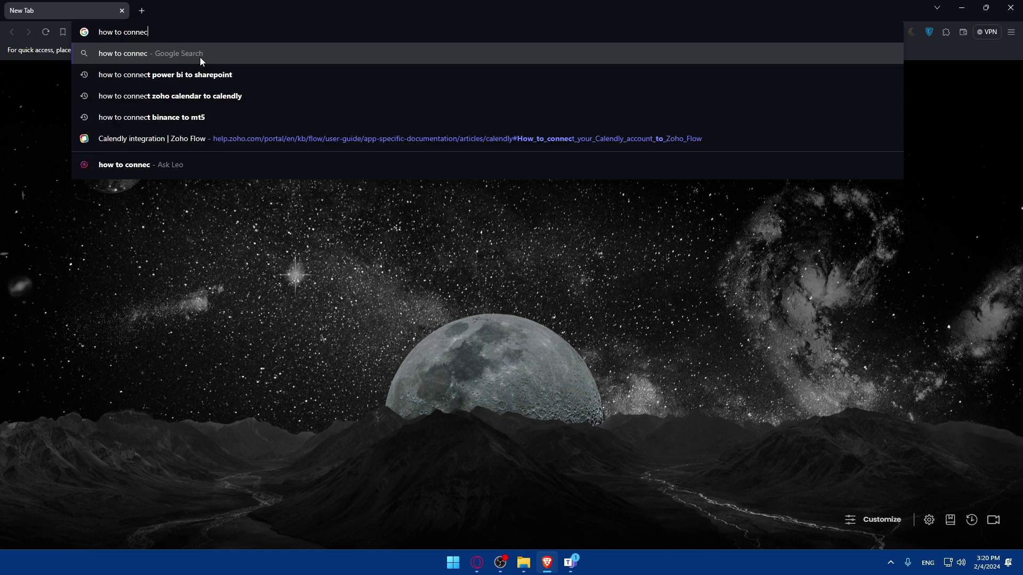
pyautogui.write('ct')
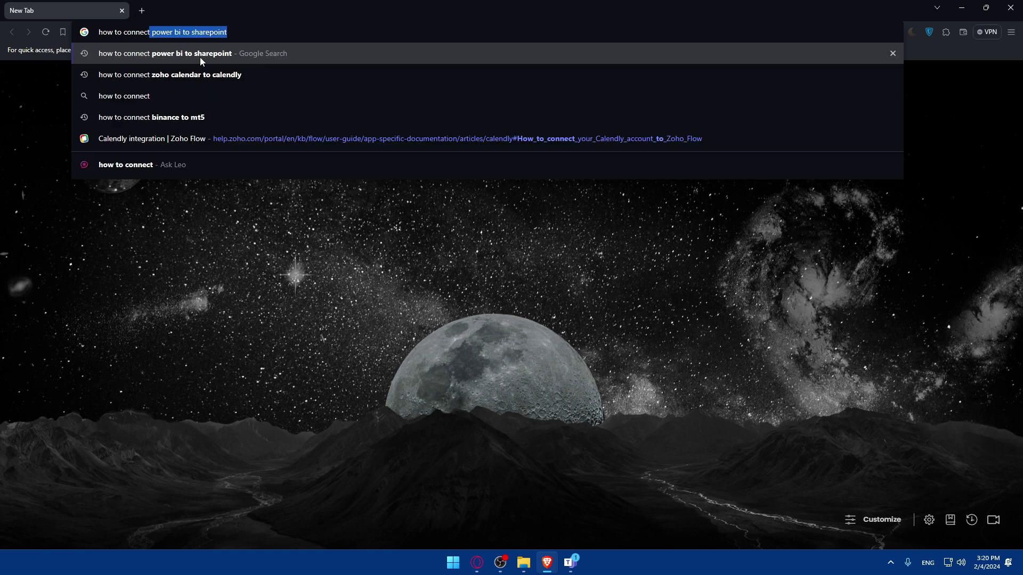
pyautogui.write(' share')
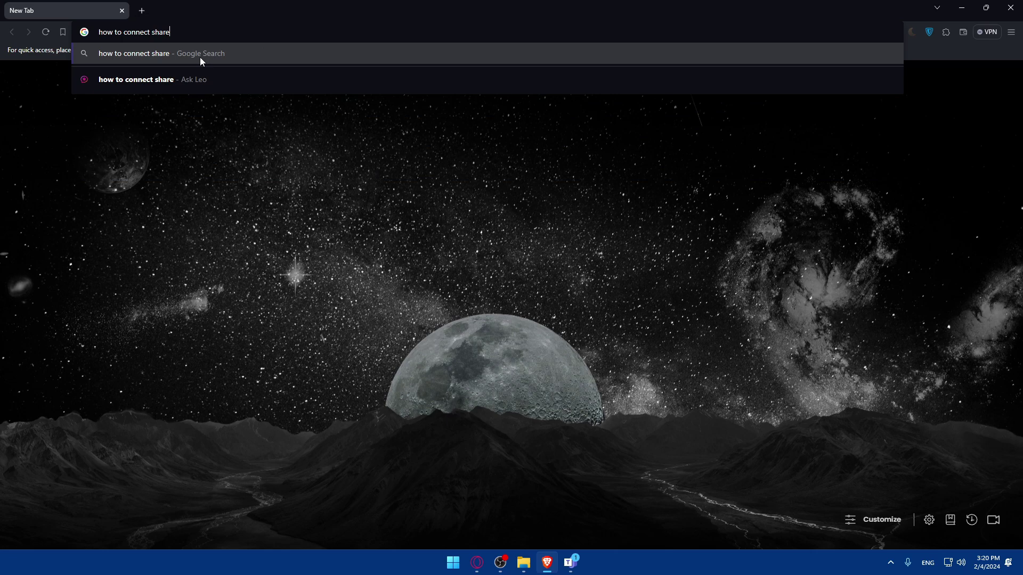
pyautogui.write('point to micropsoft teams')
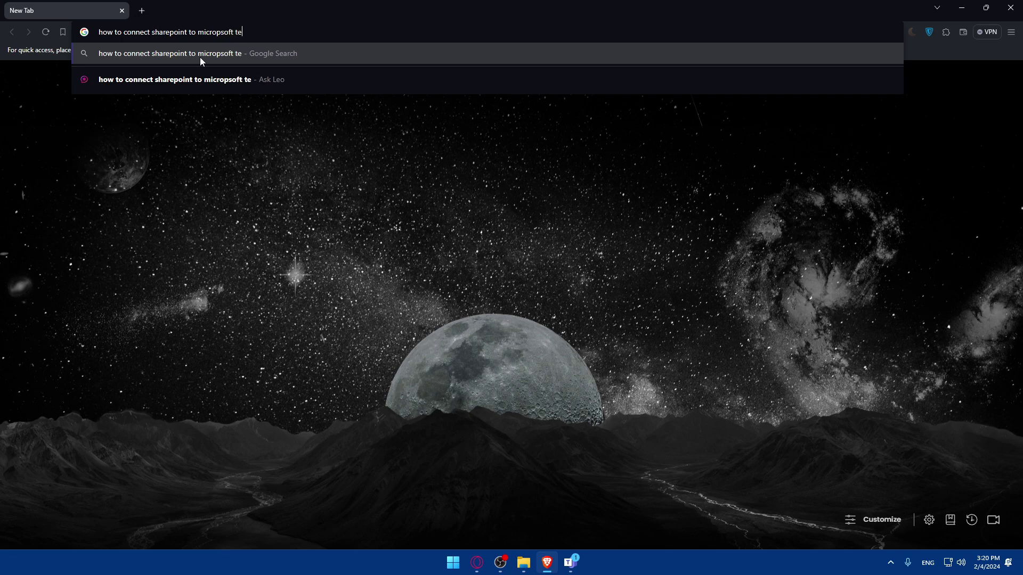
pyautogui.press('Return')
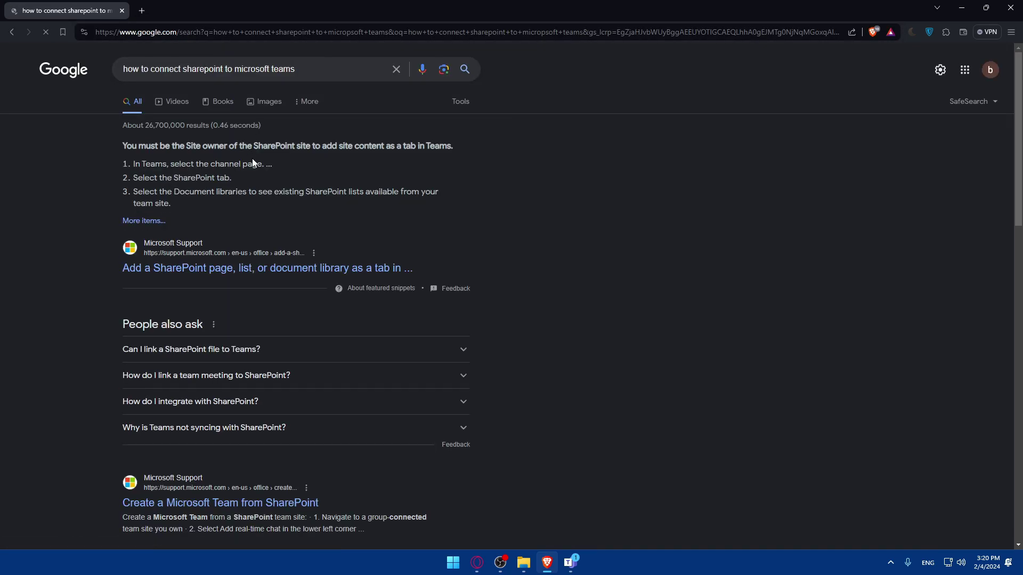
# - Read the Microsoft Support article's section on adding a team site page as a tab in Teams, and switch back to Microsoft Teams
pyautogui.click(226, 268)
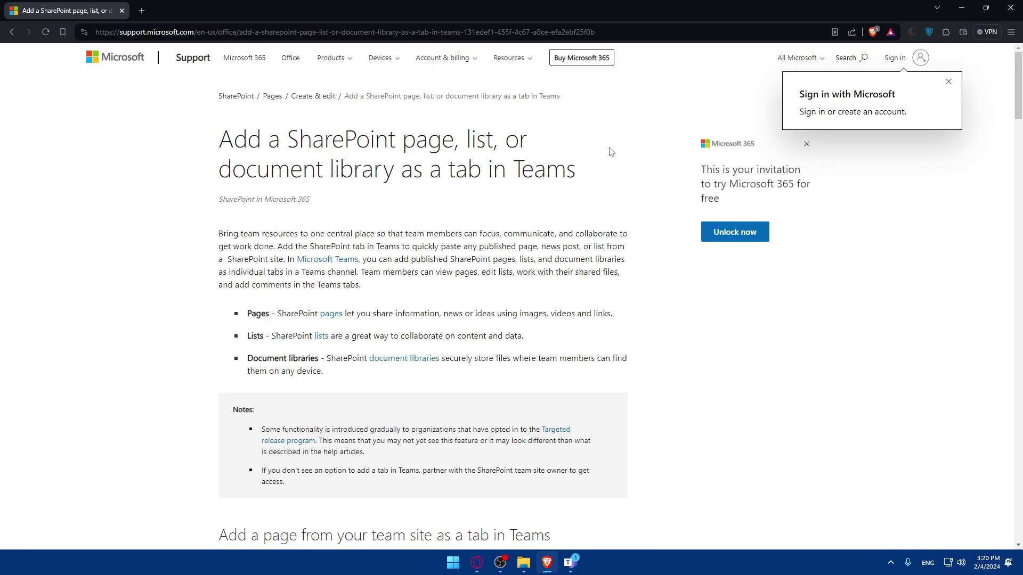
pyautogui.scroll(-5, 603, 153)
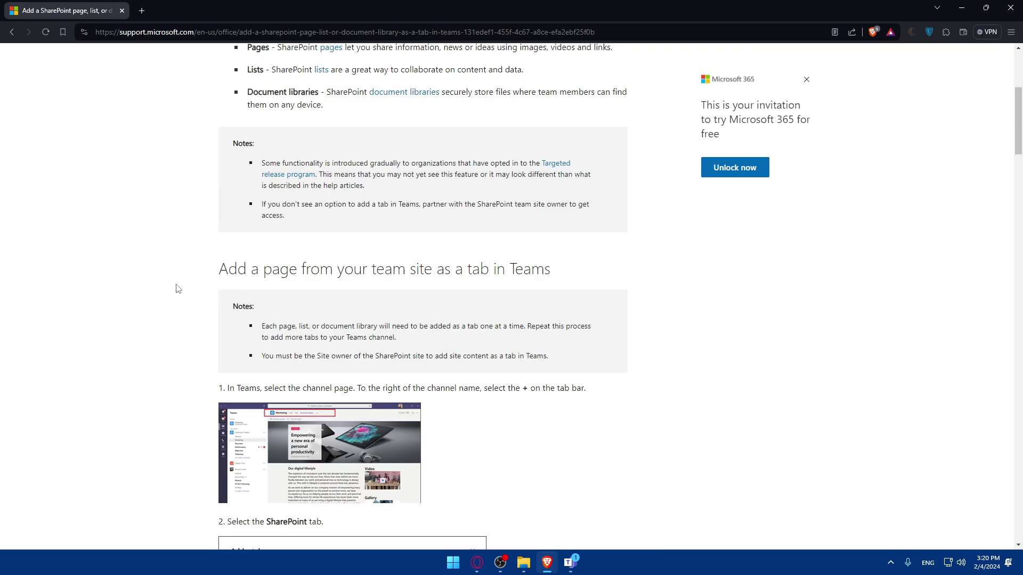
pyautogui.moveTo(195, 269); pyautogui.dragTo(566, 262)
pyautogui.click(580, 265)
pyautogui.scroll(-3, 490, 288)
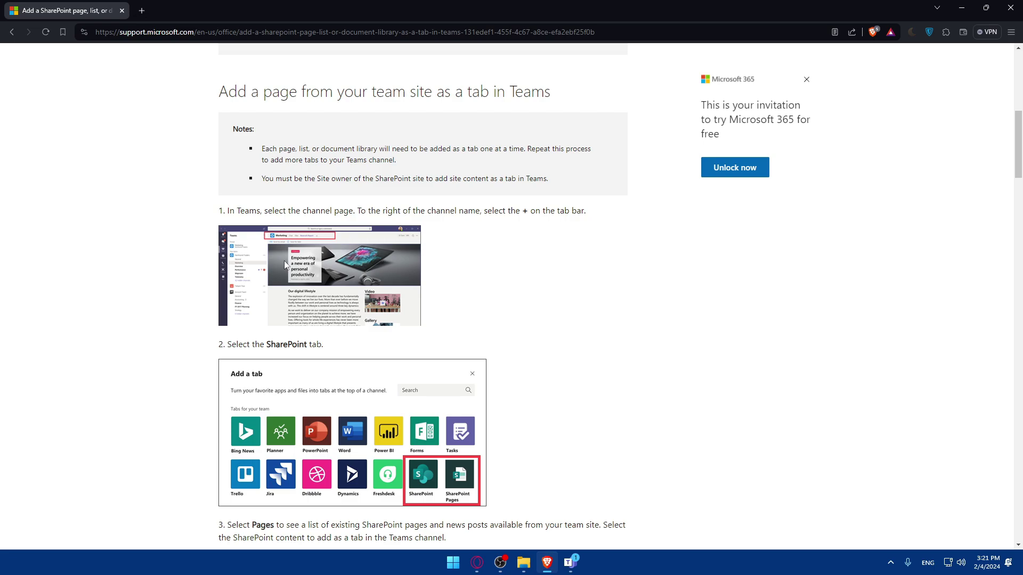
pyautogui.scroll(2, 285, 252)
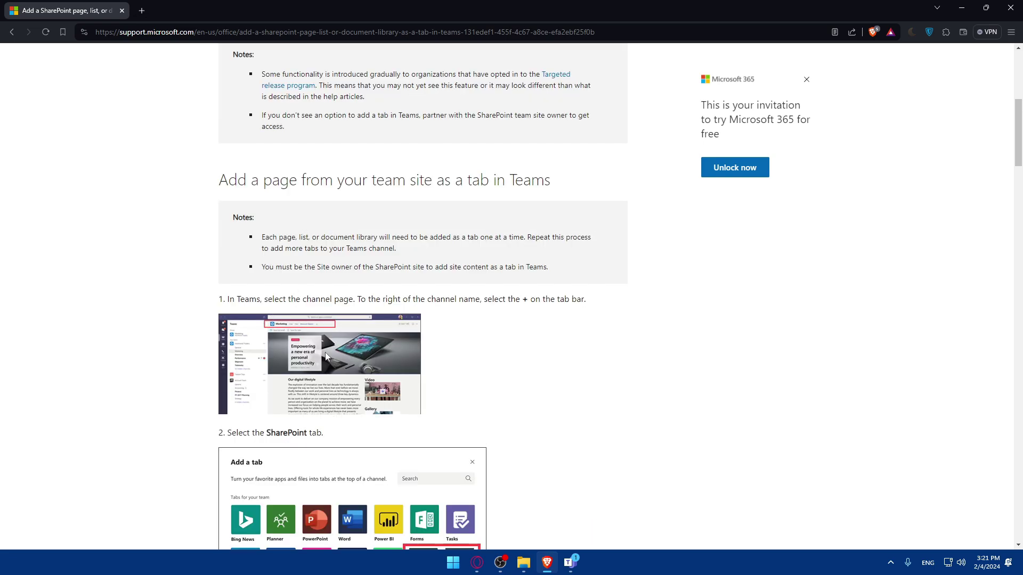
pyautogui.click(571, 563)
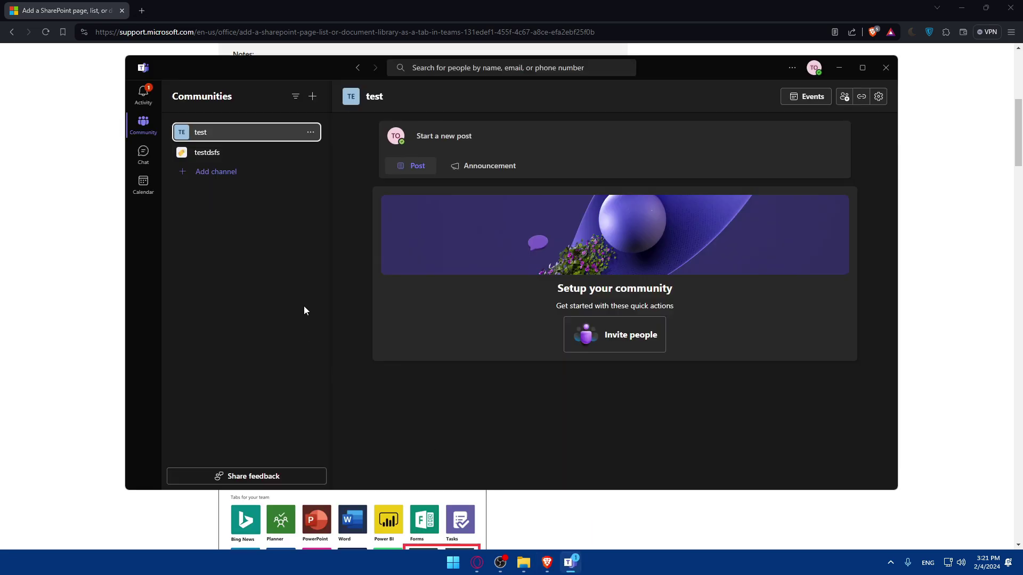
# - Return to the Microsoft Support article in Brave and read steps 1 to 3 for adding a team site page as a Teams tab
pyautogui.click(839, 67)
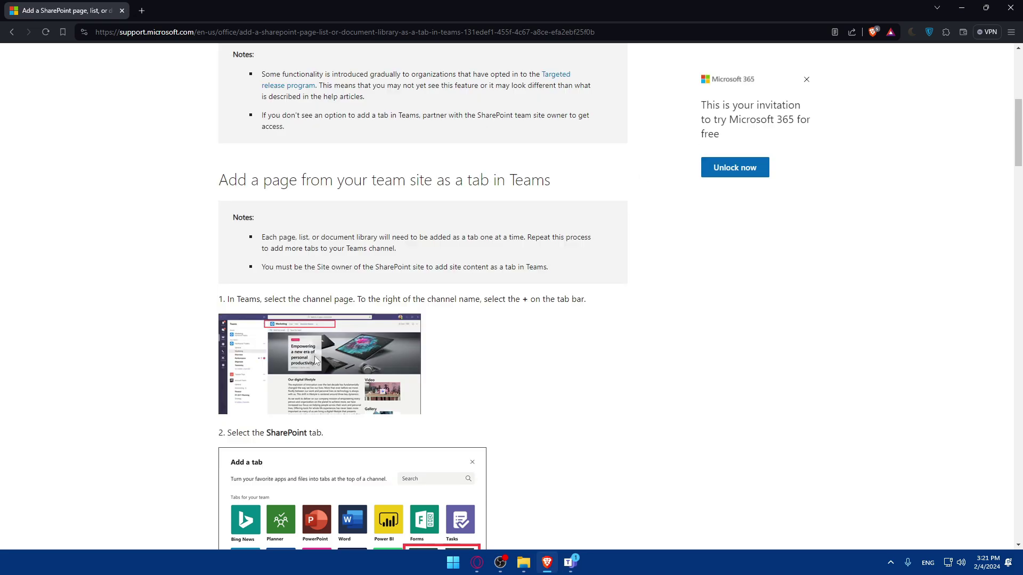
pyautogui.moveTo(230, 299); pyautogui.dragTo(555, 302)
pyautogui.click(481, 308)
pyautogui.click(555, 302)
pyautogui.scroll(-3, 410, 354)
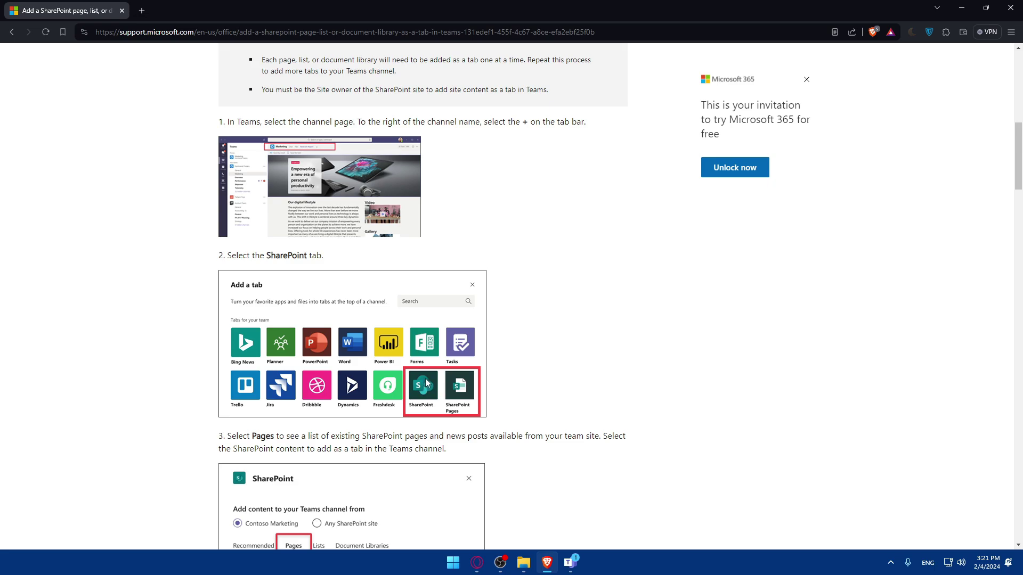
pyautogui.scroll(-2, 424, 381)
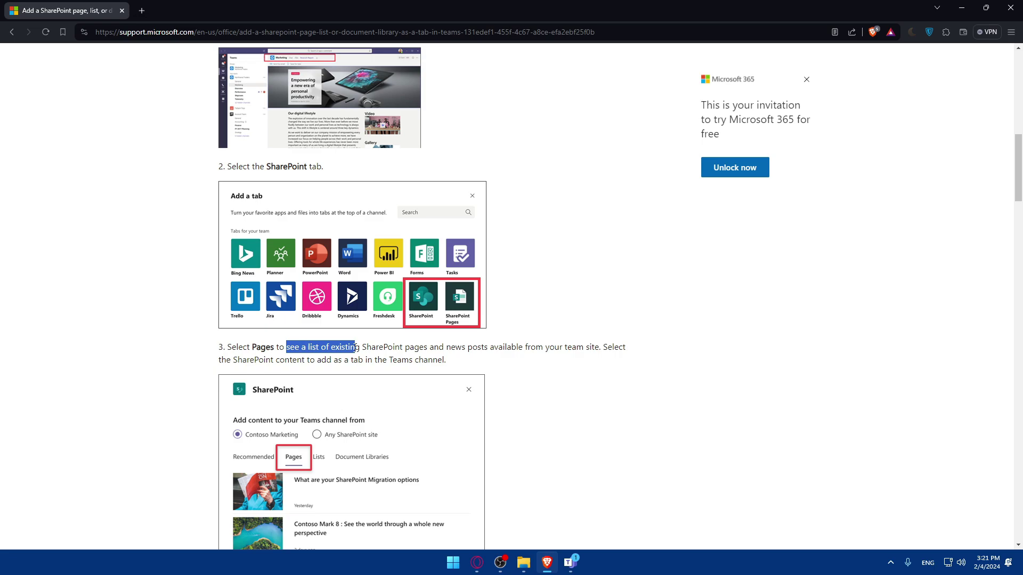
pyautogui.moveTo(355, 347)
pyautogui.mouseDown()
pyautogui.moveTo(599, 358)
pyautogui.moveTo(249, 360)
pyautogui.moveTo(362, 361)
pyautogui.mouseUp()
pyautogui.scroll(-3, 503, 338)
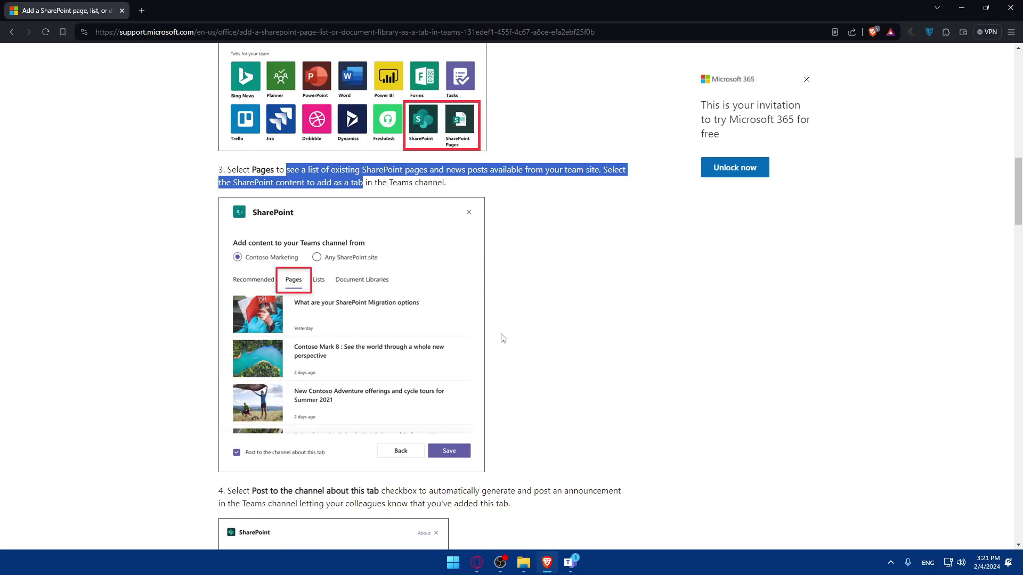
# - Read steps 4 and 5 of the team site page instructions, covering the channel post checkbox and saving the tab
pyautogui.scroll(-3, 442, 350)
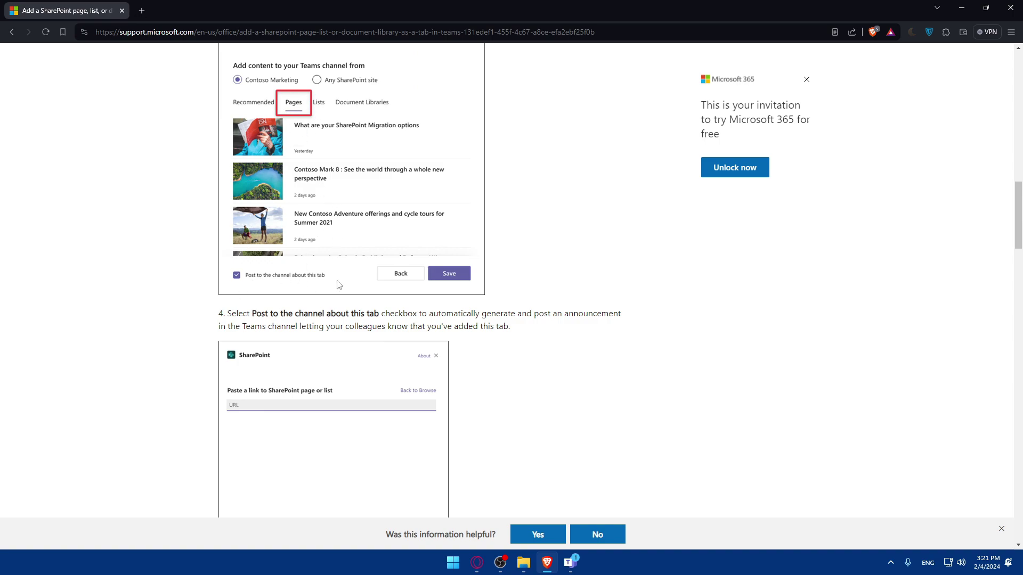
pyautogui.moveTo(247, 313); pyautogui.dragTo(446, 313)
pyautogui.click(240, 317)
pyautogui.scroll(-3, 429, 331)
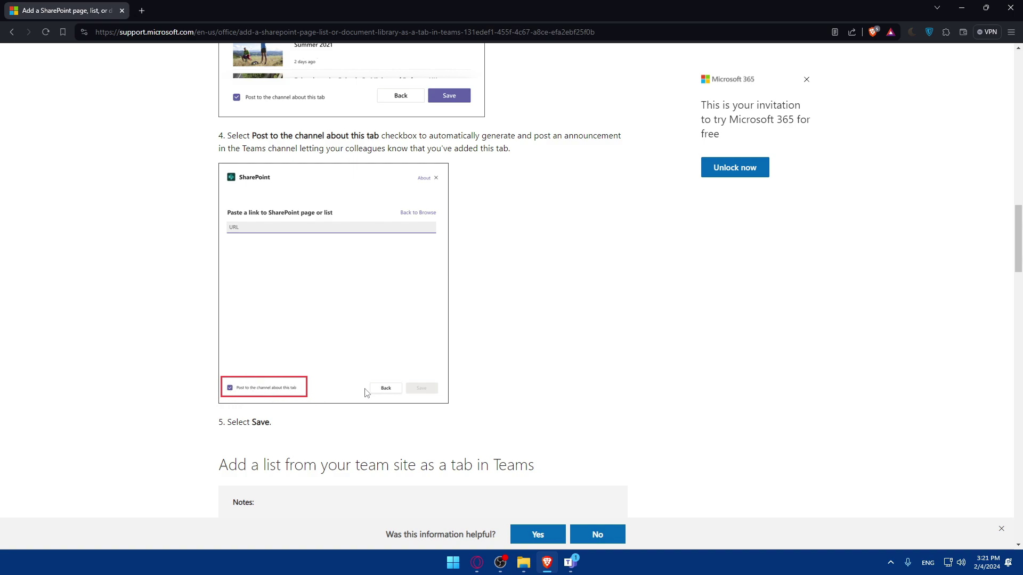
pyautogui.scroll(-3, 420, 393)
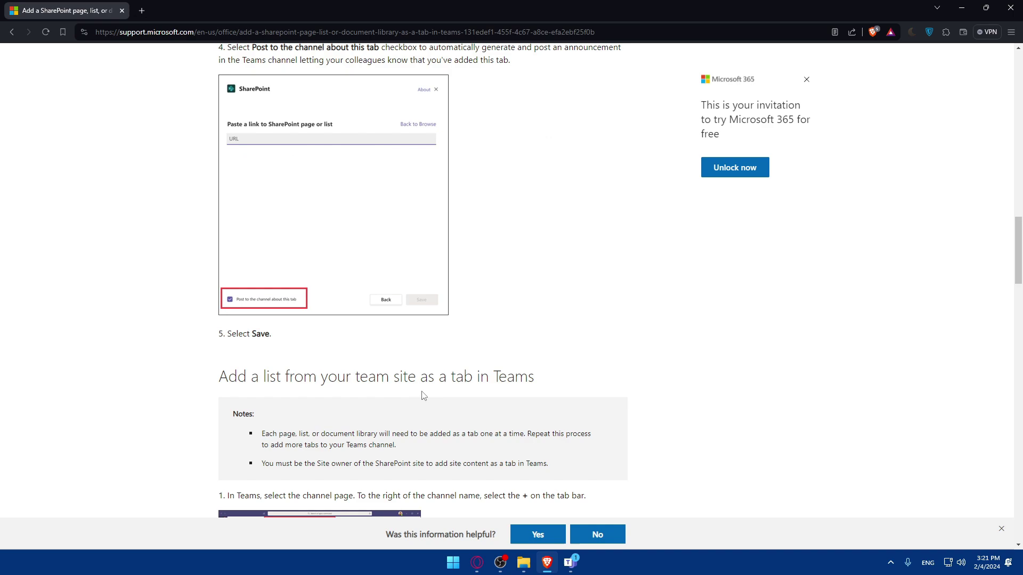
# - Skim the article's sections on adding a list, a document library and content from a different SharePoint site, through to its end
pyautogui.scroll(-3, 310, 310)
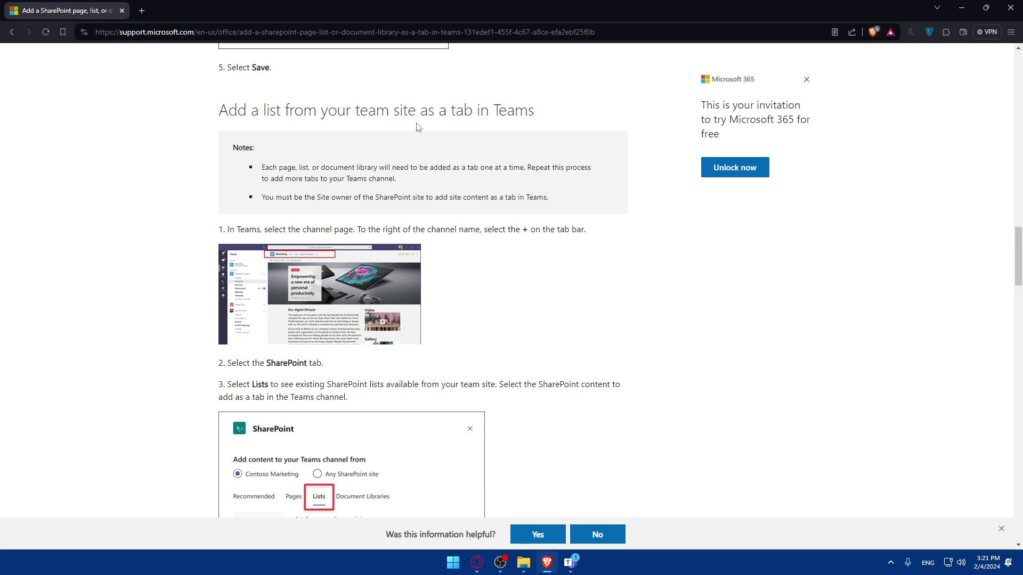
pyautogui.scroll(-9, 439, 128)
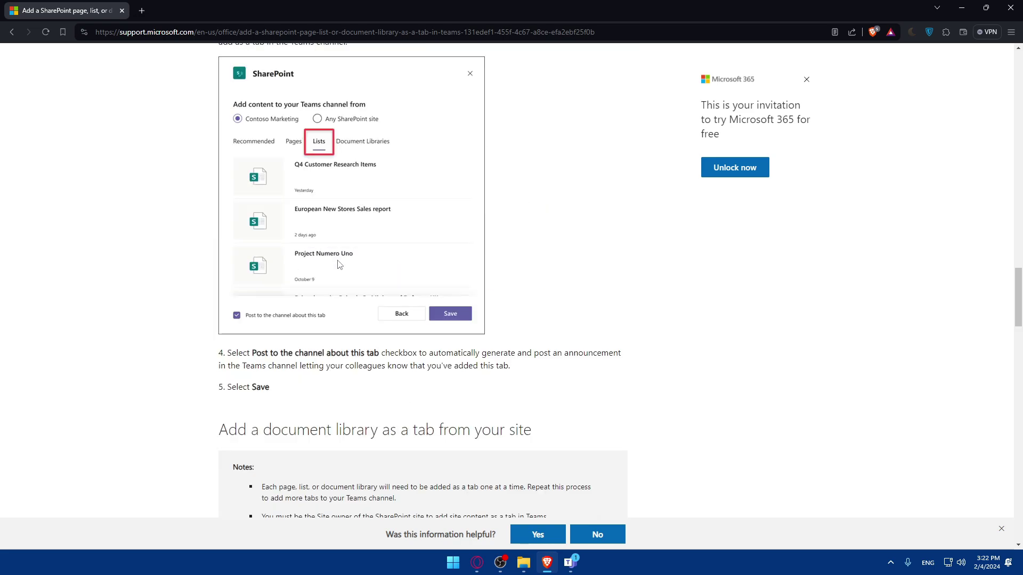
pyautogui.scroll(-11, 320, 153)
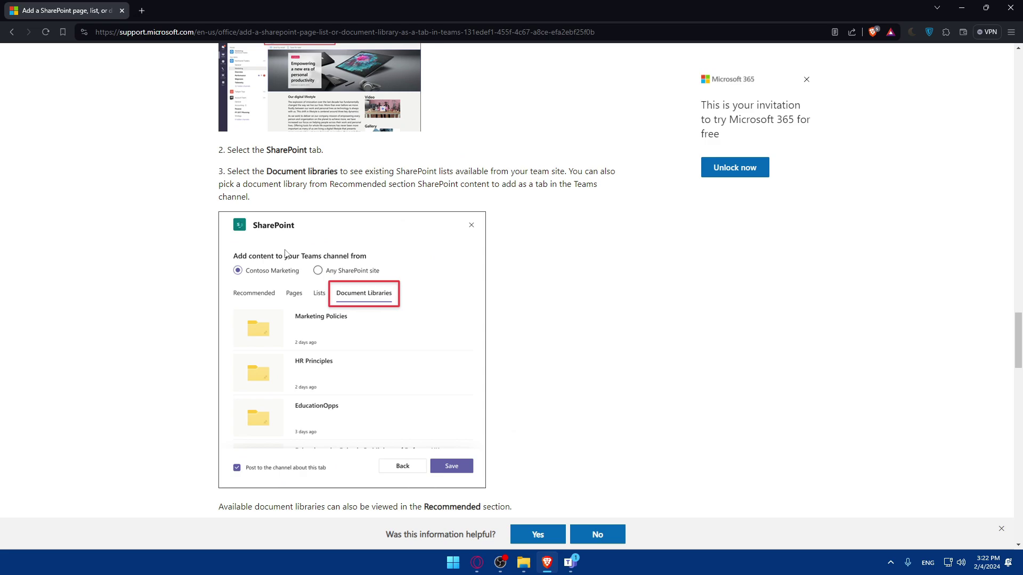
pyautogui.scroll(-7, 347, 261)
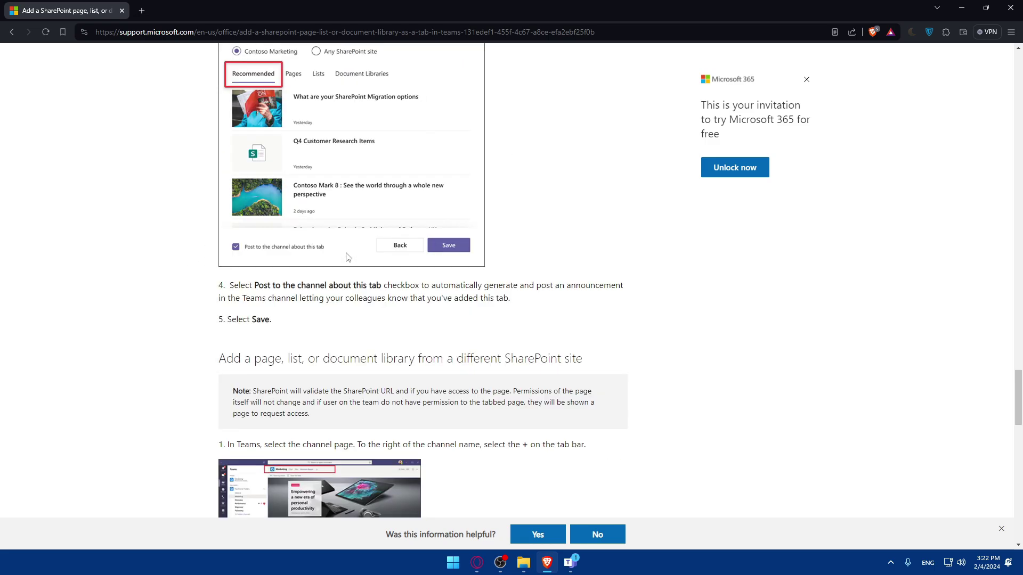
pyautogui.scroll(5, 377, 159)
pyautogui.scroll(-20, 377, 159)
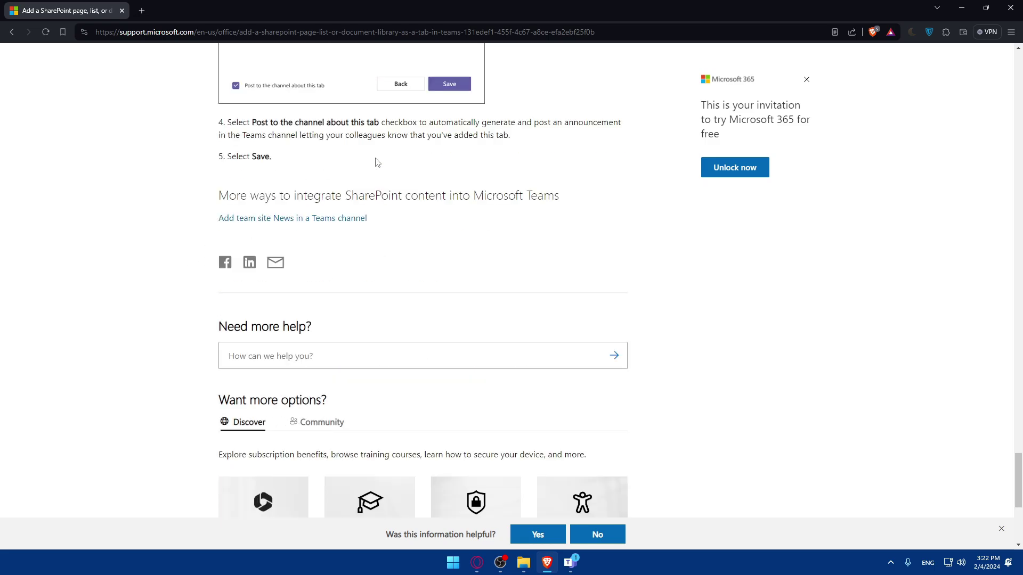
pyautogui.scroll(-6, 377, 161)
# - Go back through the article to review the instructions for adding SharePoint pages and lists as tabs
pyautogui.scroll(7, 376, 158)
pyautogui.scroll(20, 375, 192)
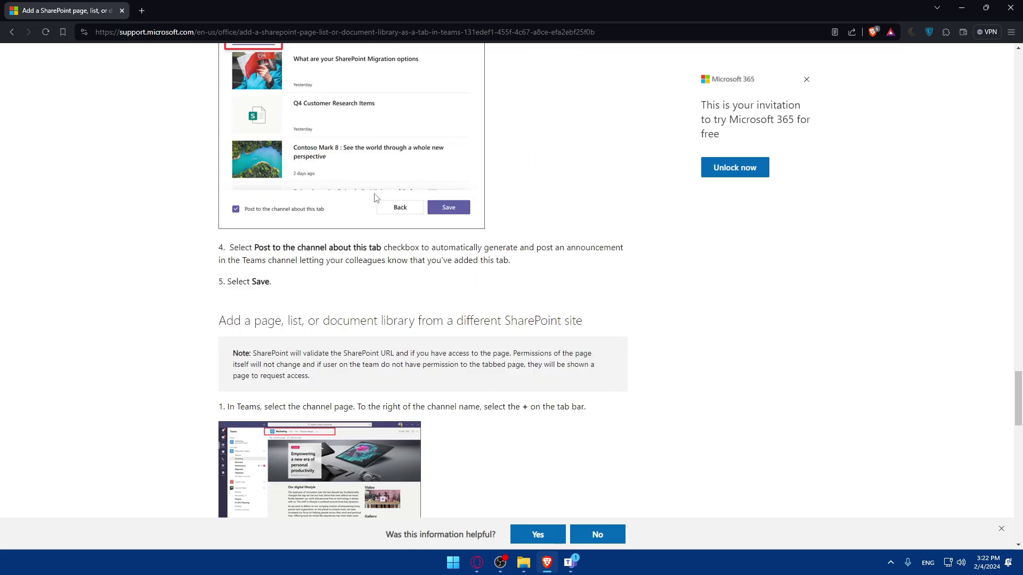
pyautogui.scroll(6, 352, 265)
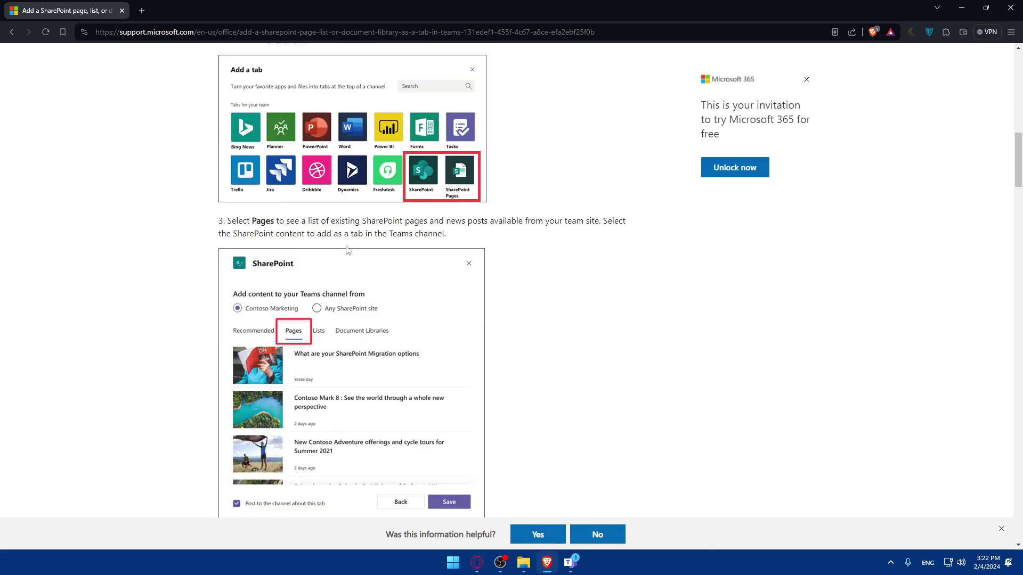
pyautogui.scroll(-14, 344, 245)
pyautogui.scroll(-7, 339, 234)
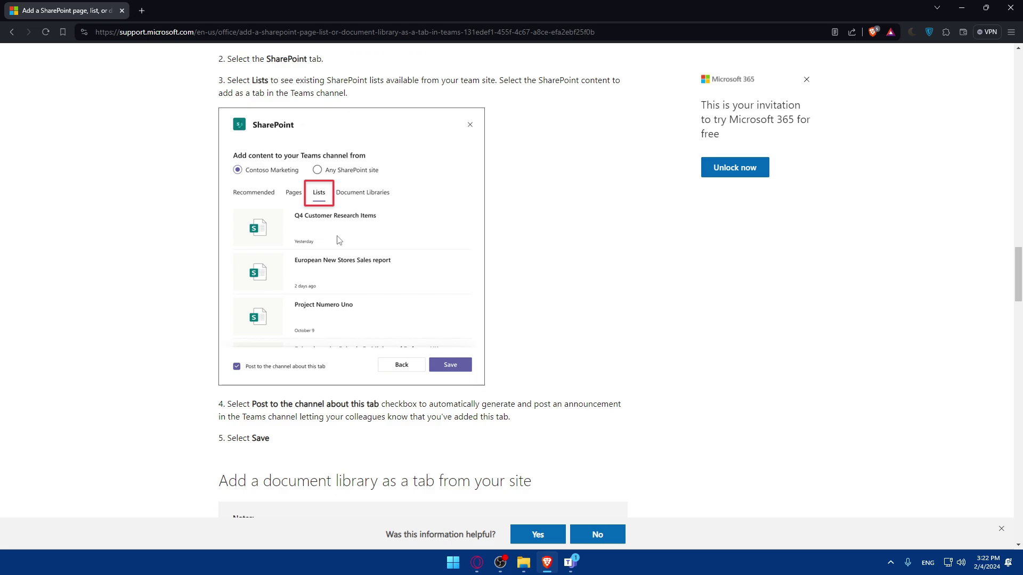
# - Check the test community in Microsoft Teams briefly, then return to Brave and review the article's document library instructions
pyautogui.click(571, 563)
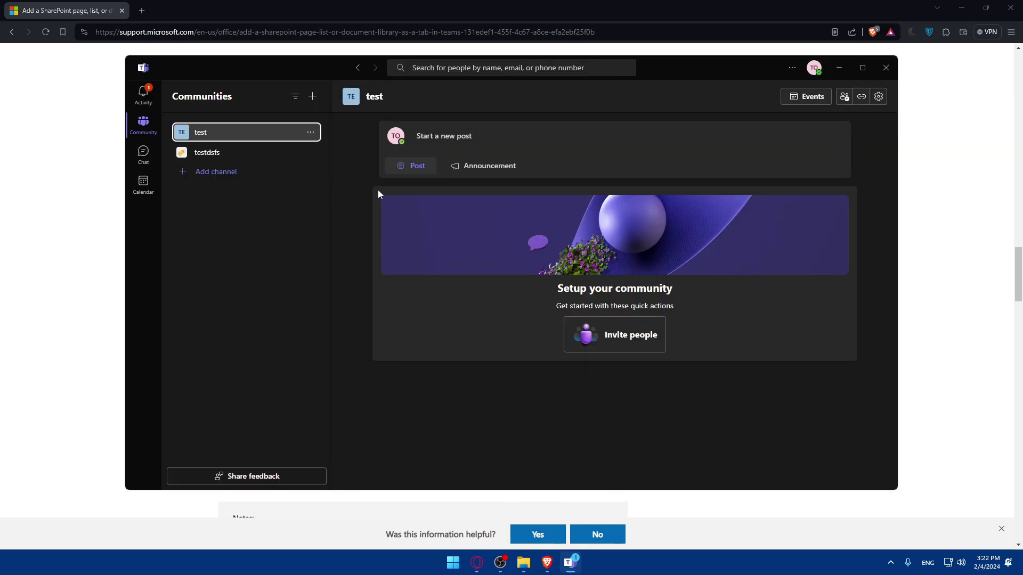
pyautogui.click(839, 68)
pyautogui.scroll(-2, 278, 260)
pyautogui.scroll(-15, 277, 259)
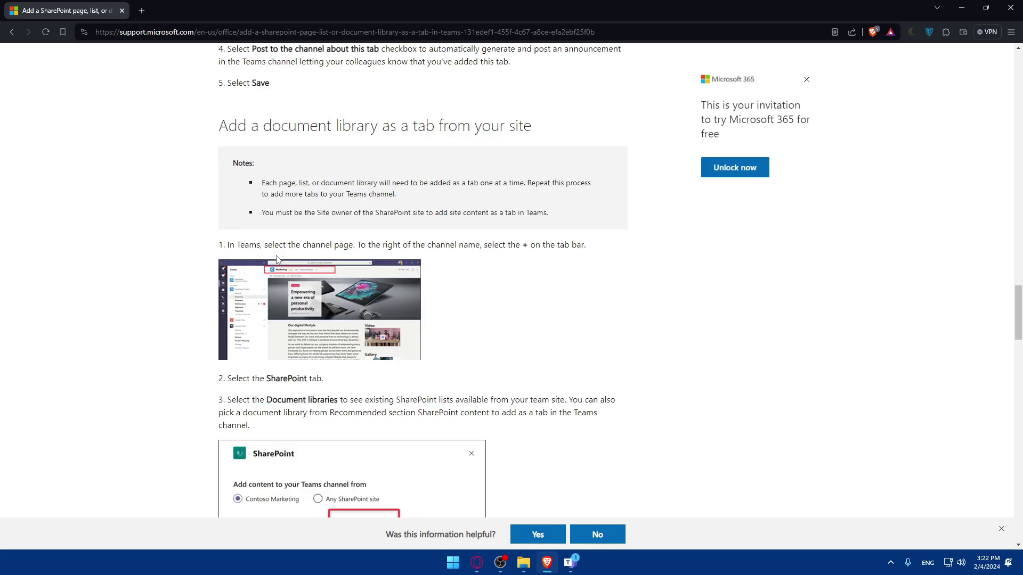
pyautogui.scroll(-15, 280, 272)
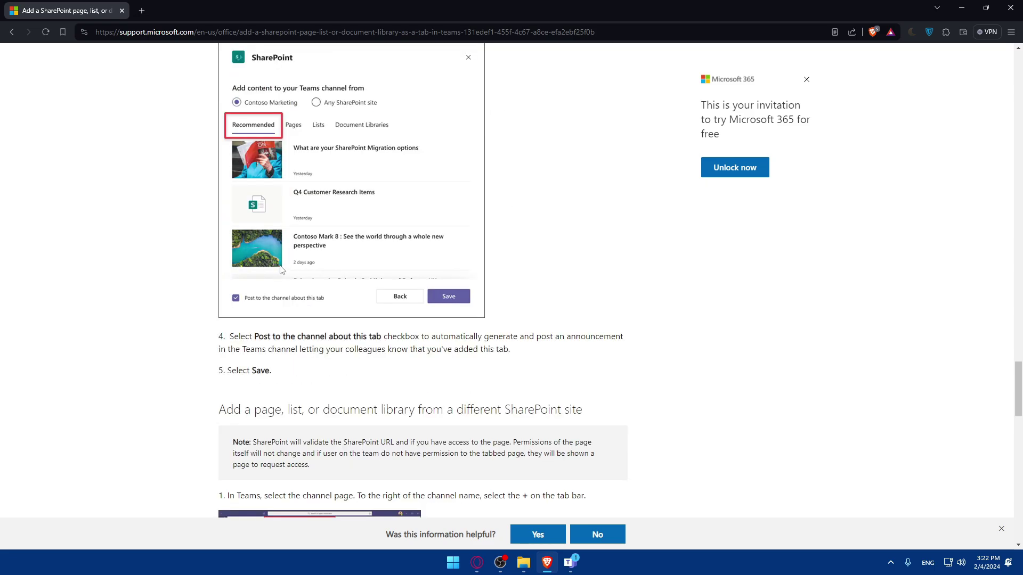